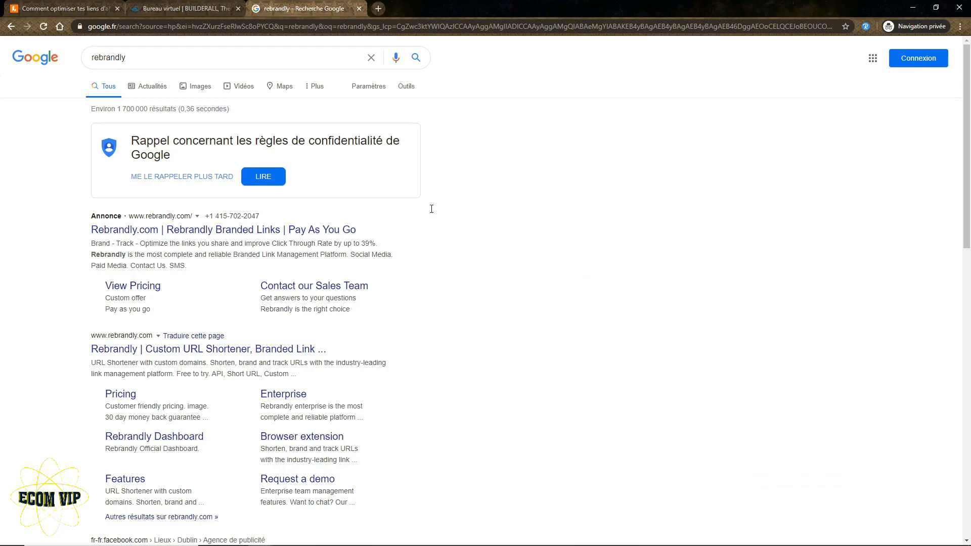
Step: Open the Rebrandly website from the search results and go through the free sign-up form's name, business email and password fields
click(120, 351)
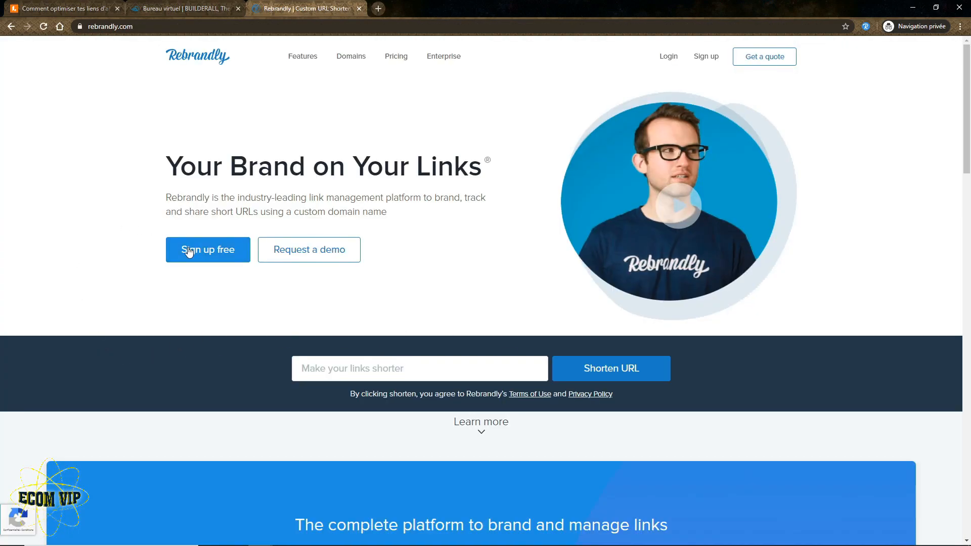
click(187, 251)
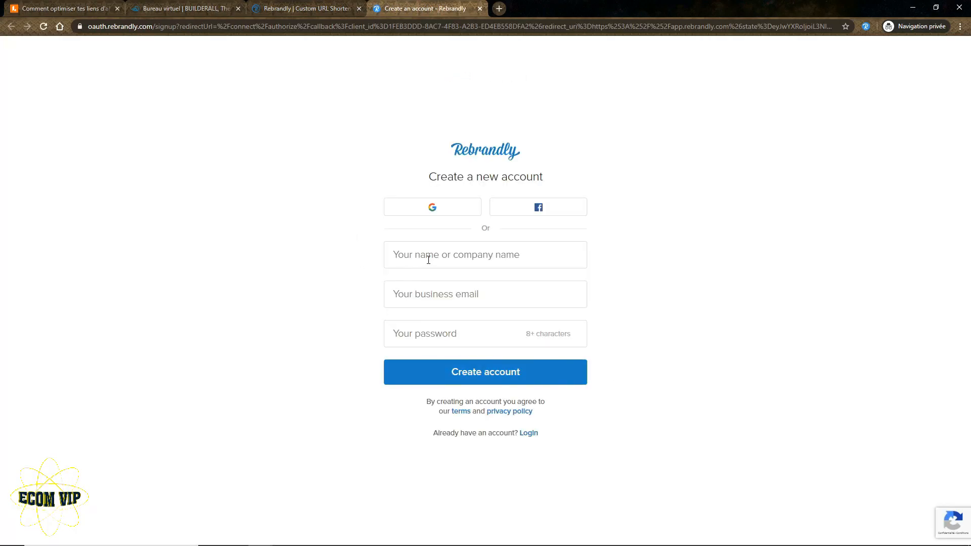
click(446, 254)
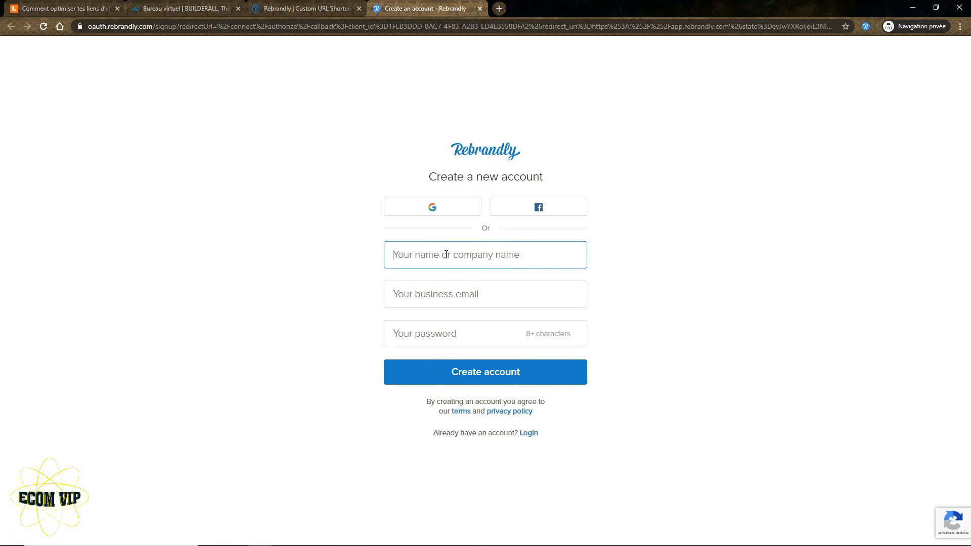
click(450, 291)
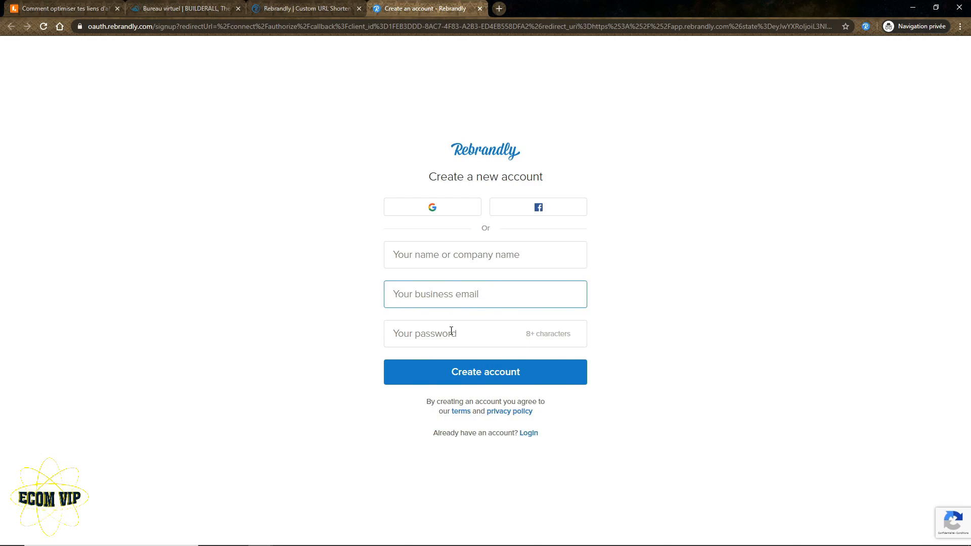
click(440, 343)
click(312, 322)
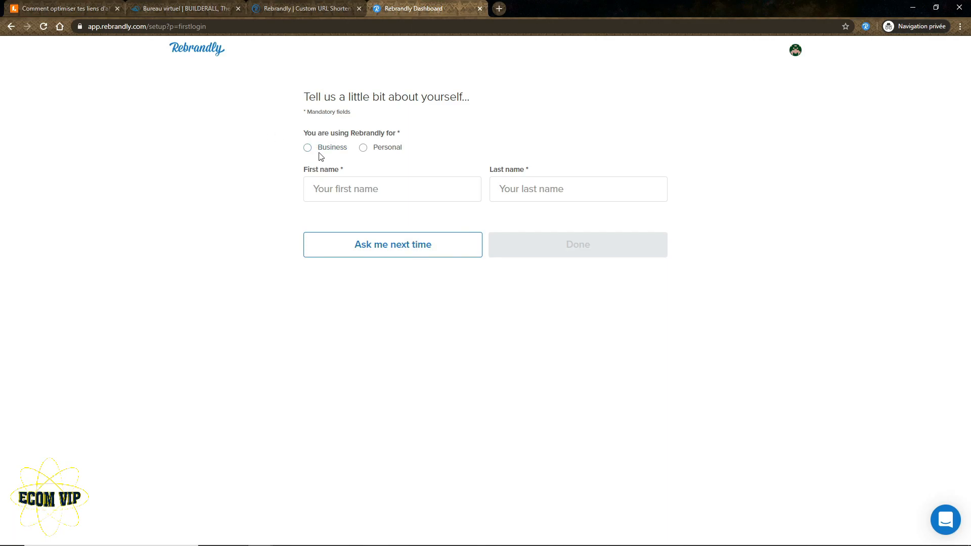
Step: Choose Personal as the purpose for using Rebrandly and activate the first name field
click(377, 150)
click(328, 190)
Step: Switch to the Lucidchart diagram and review the email verification illustrations on the Création du compte page
click(85, 8)
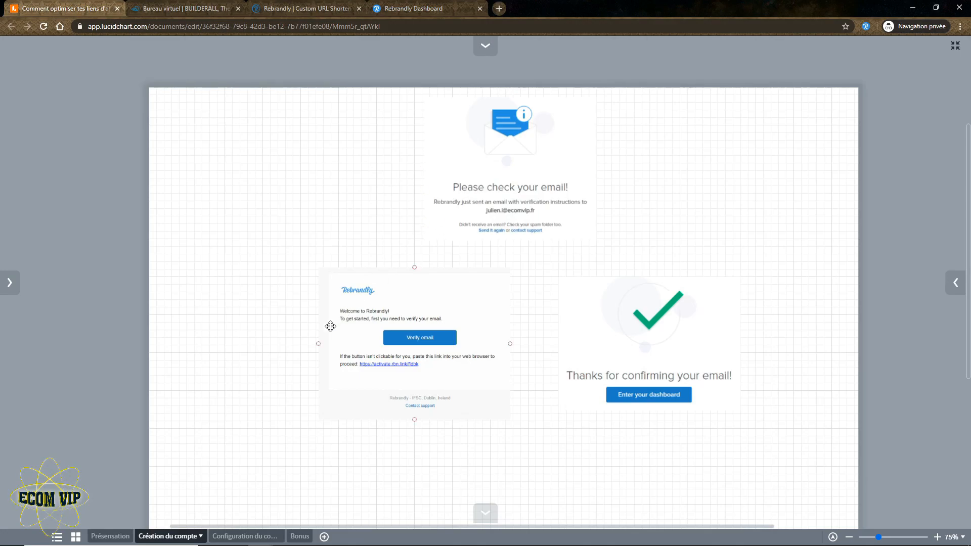
click(427, 384)
click(458, 148)
click(285, 256)
click(384, 341)
click(583, 394)
Step: Return to Rebrandly, postpone the profile questions and leave the welcome screen for the links dashboard
click(418, 8)
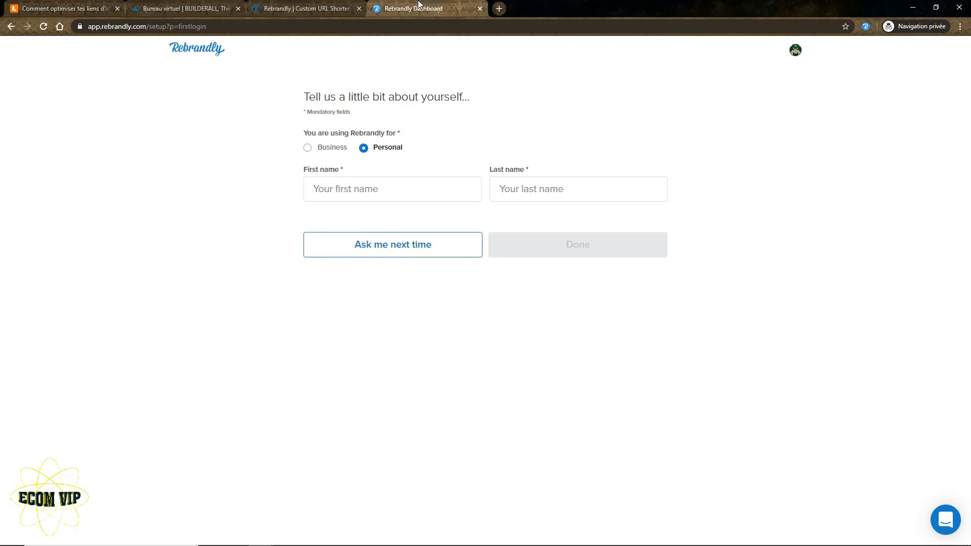
click(436, 247)
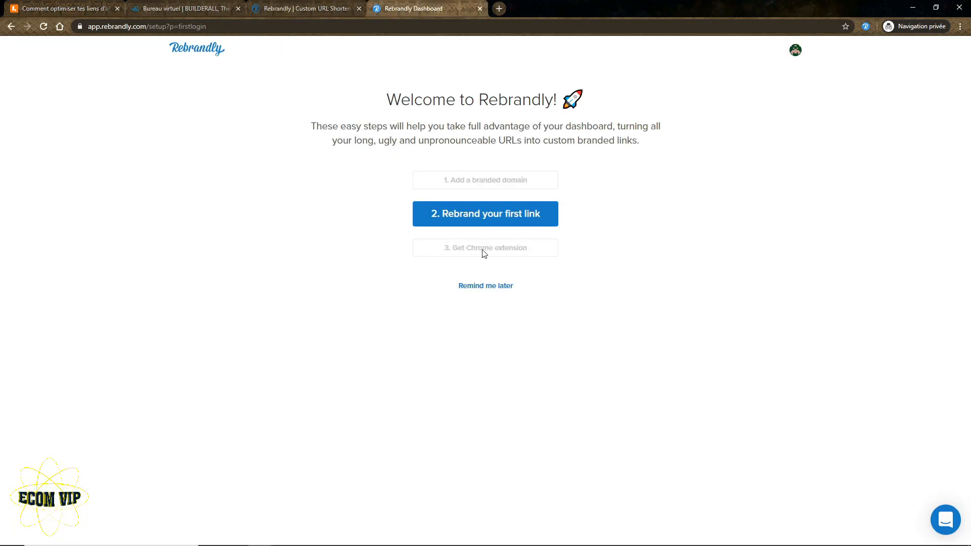
click(202, 52)
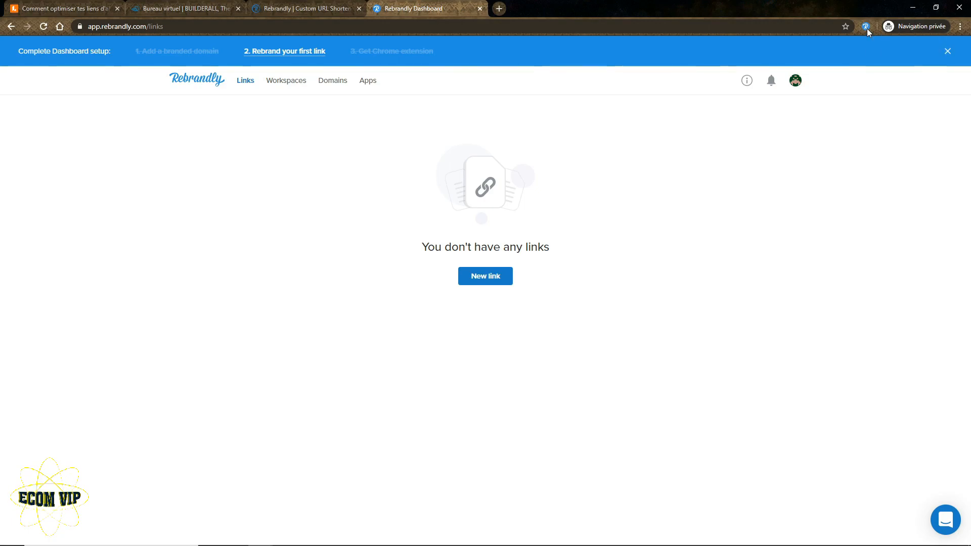
Step: Switch to the Lucidchart diagram and review the account configuration page and the Présentation page
click(104, 6)
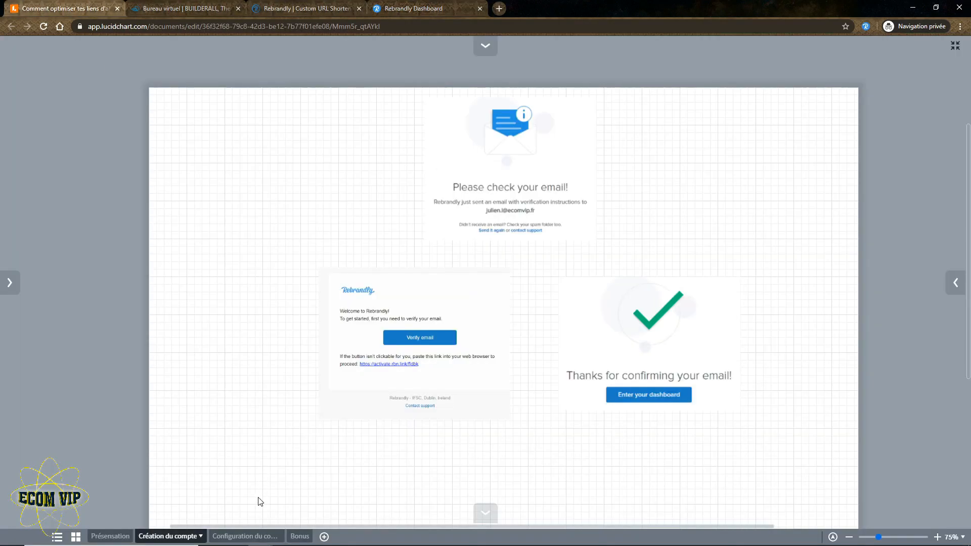
click(250, 537)
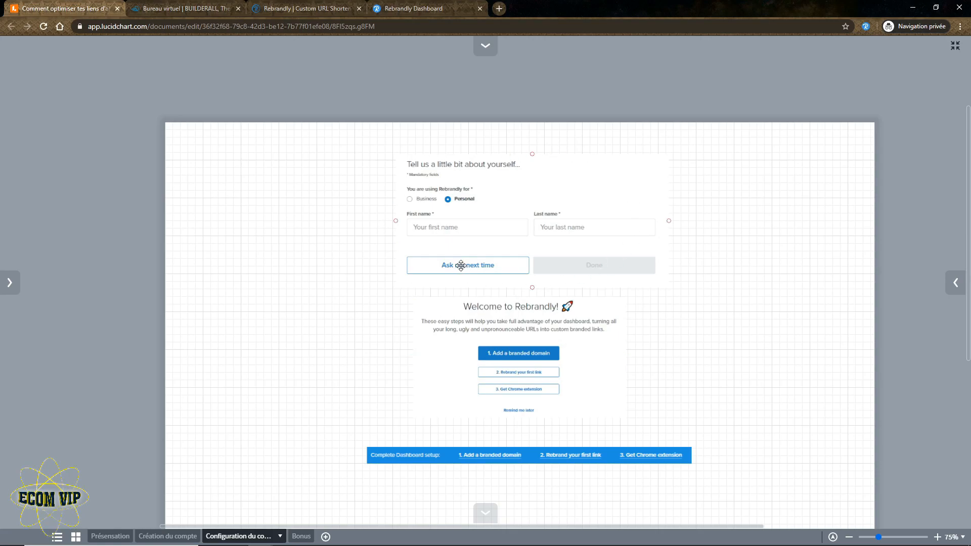
click(556, 344)
click(267, 351)
click(107, 530)
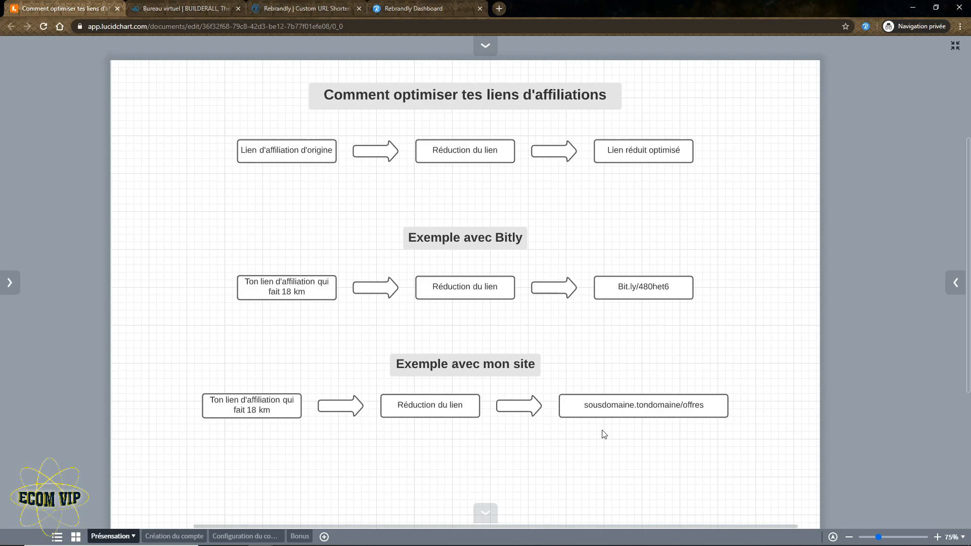
Step: Return to the Rebrandly dashboard, look at the account options and open the list of domains
click(437, 7)
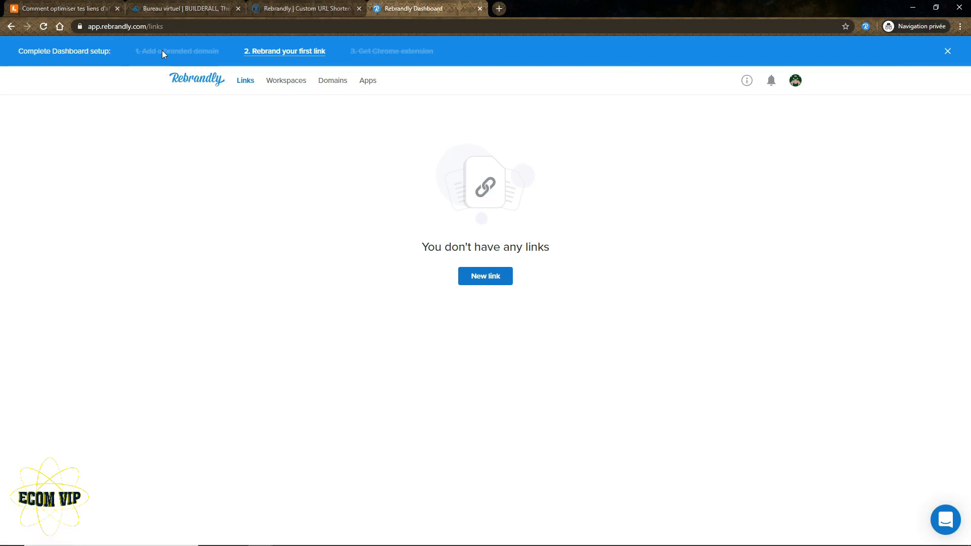
click(794, 85)
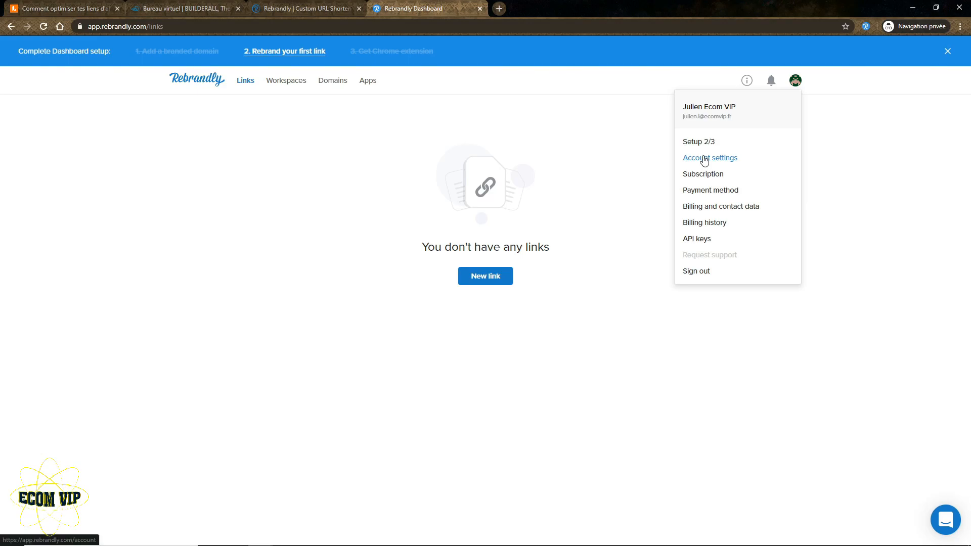
click(340, 81)
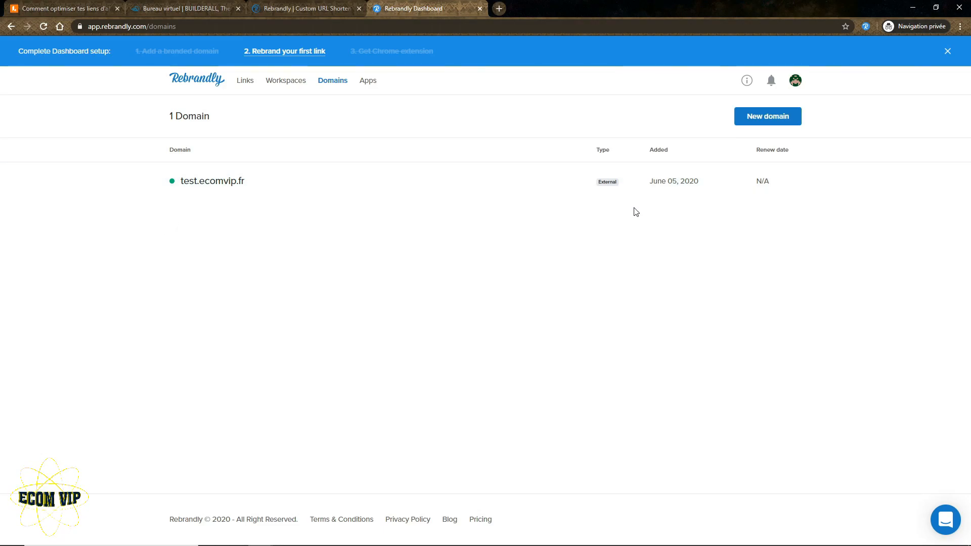
Step: Connect the already owned domain toto.ecomvip.fr as a new domain and declare it a spare domain
click(783, 119)
click(379, 314)
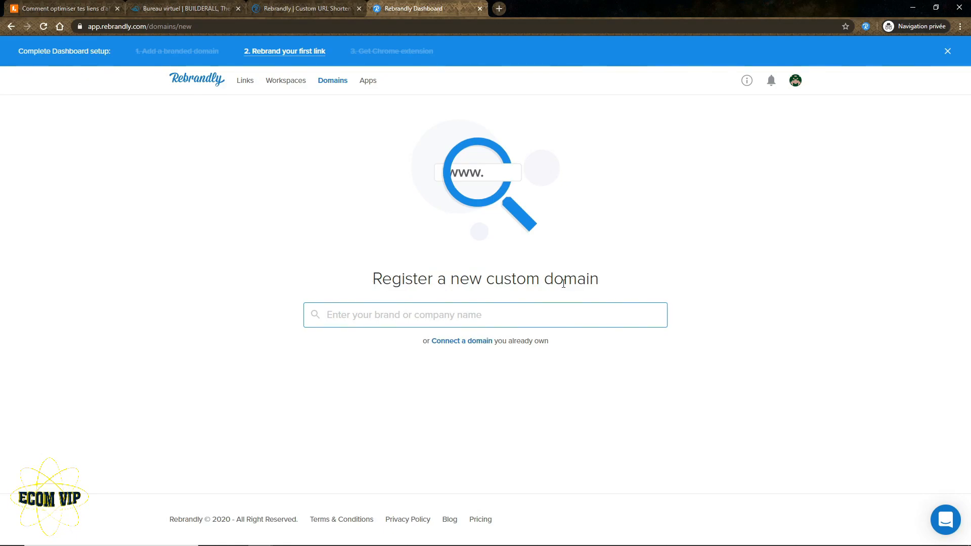
click(465, 346)
click(392, 196)
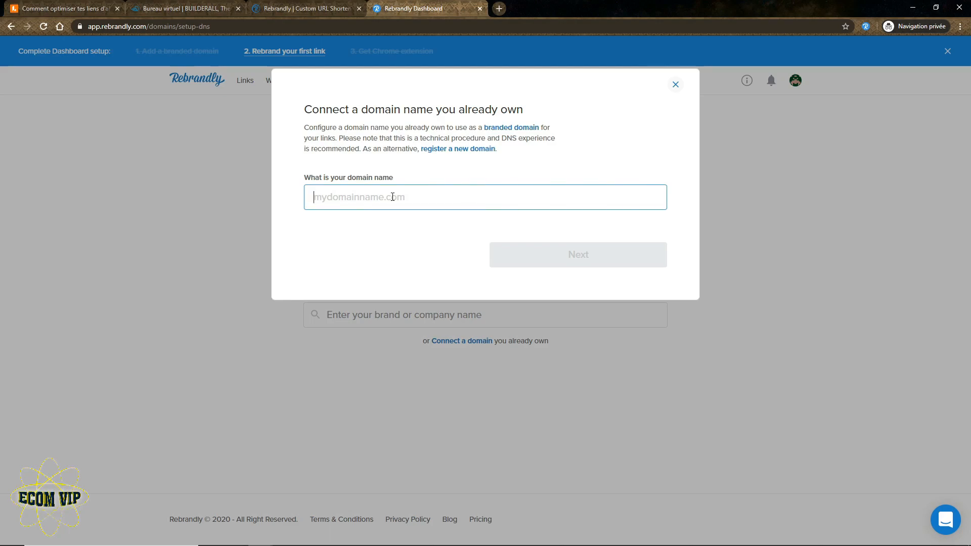
text(toto.ecomvip.fr)
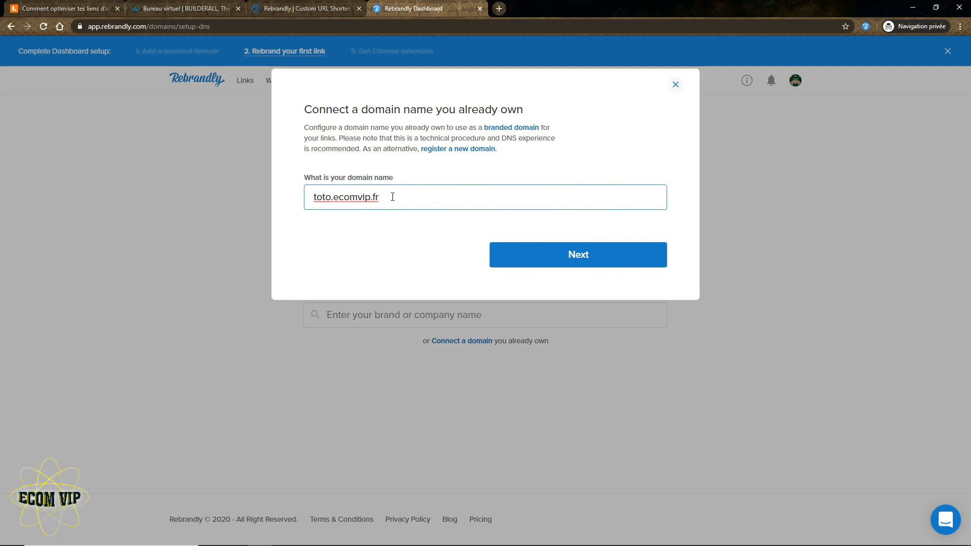
click(605, 264)
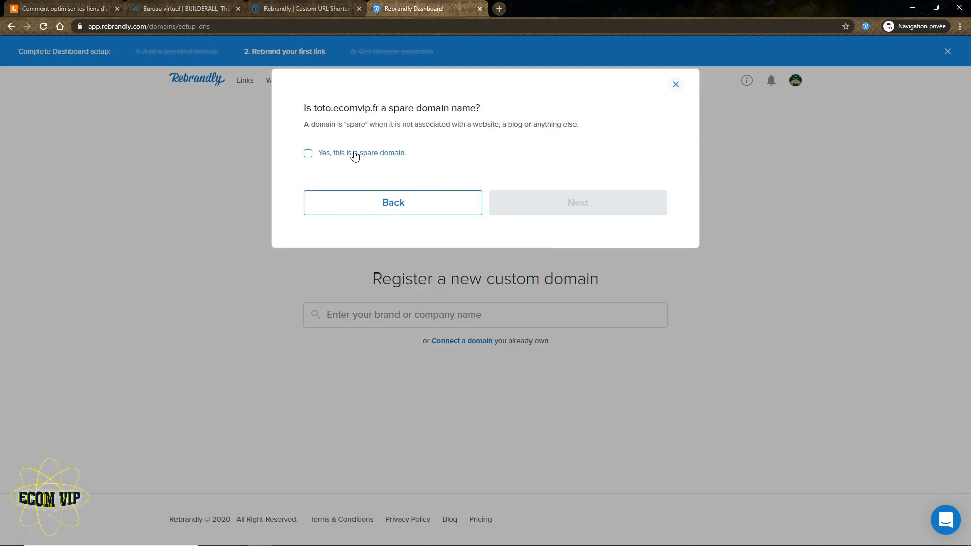
click(308, 153)
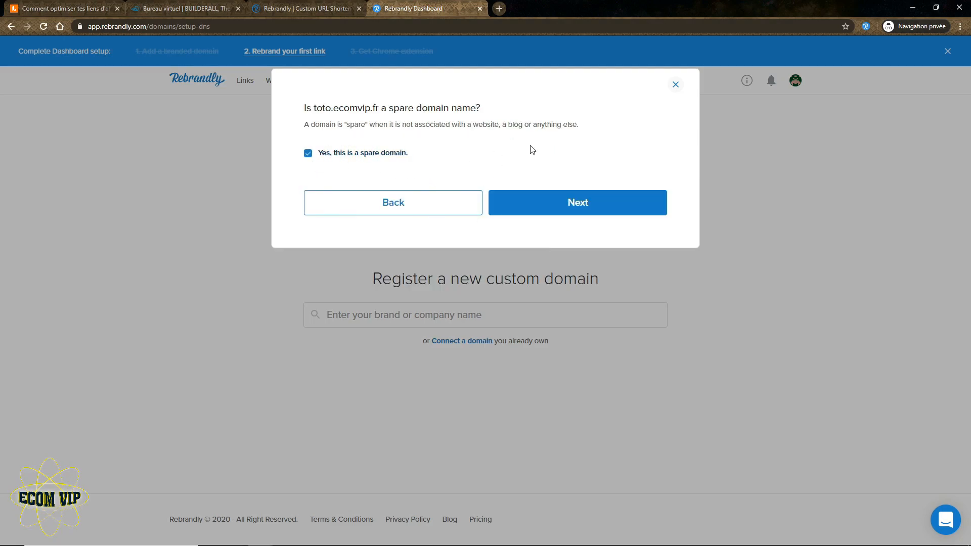
click(588, 202)
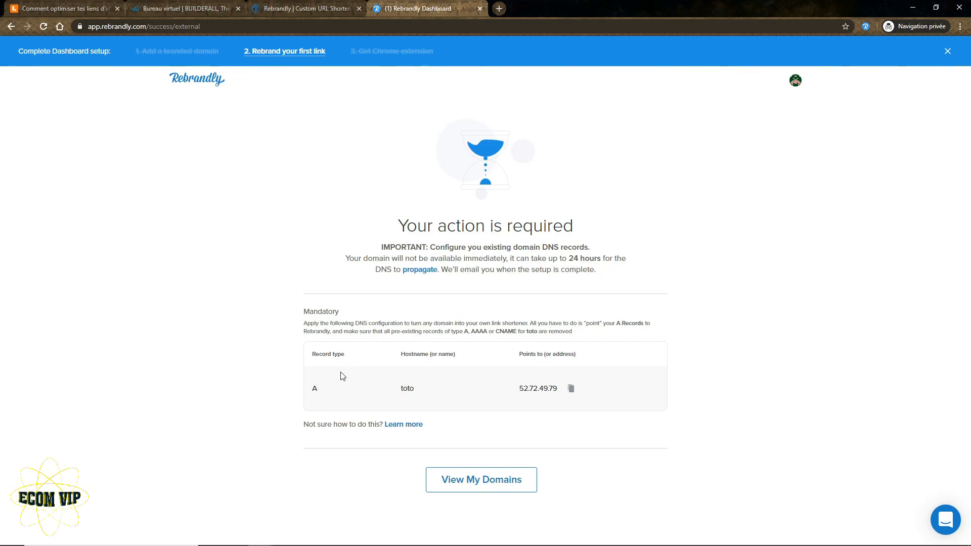
Step: Examine the required A record for toto, copy its address 52.72.49.79 and load that address in a new browser tab
double_click(315, 389)
drag(401, 354, 408, 361)
double_click(406, 389)
drag(559, 393, 521, 391)
key(ctrl+c)
click(498, 9)
key(ctrl+v)
key(Return)
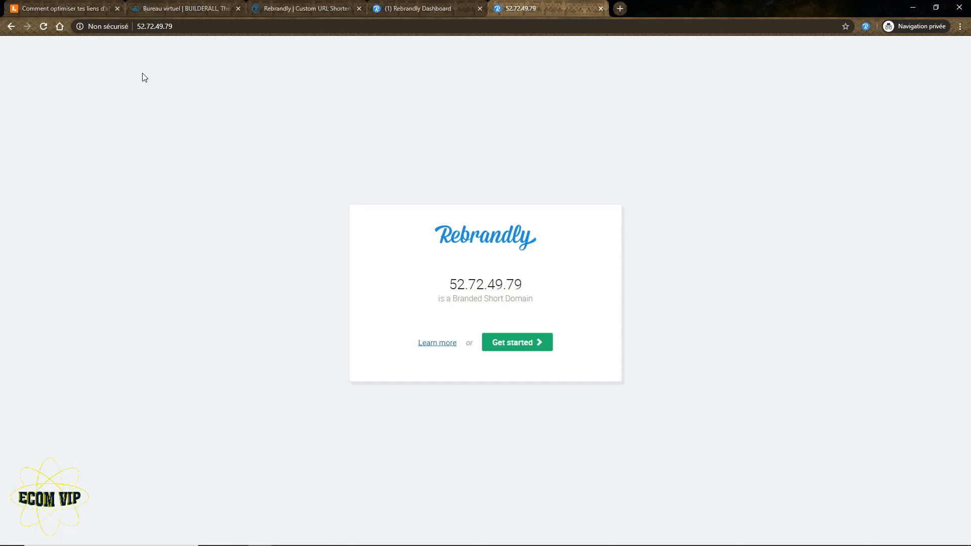
Step: Return to Rebrandly's domain list and check the DNS status of toto.ecomvip.fr in a separate browser tab, closing it when finished
click(420, 9)
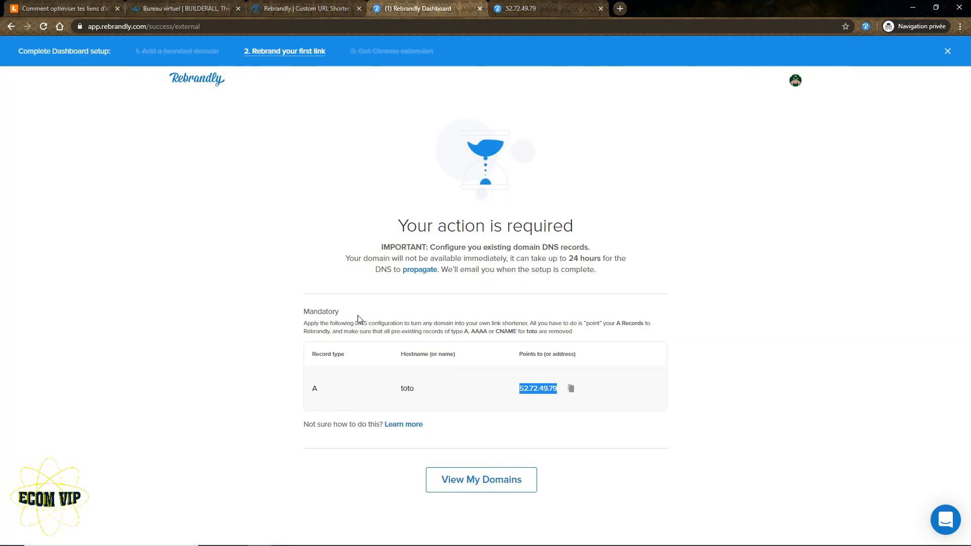
click(475, 484)
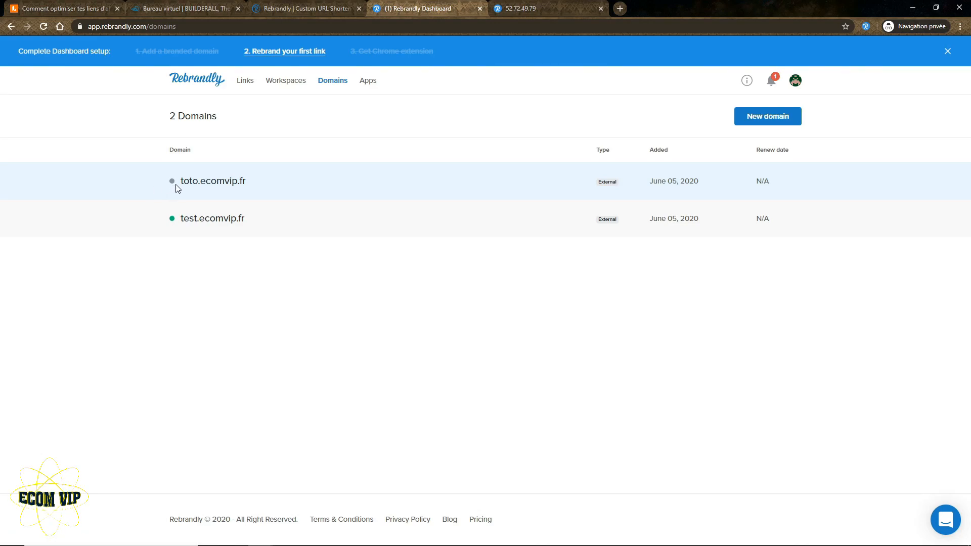
middle_click(204, 182)
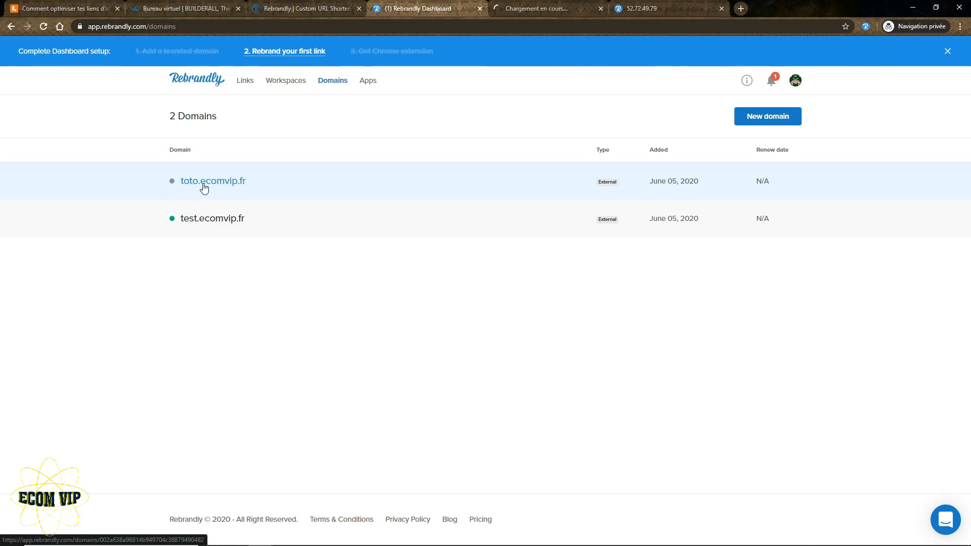
click(551, 7)
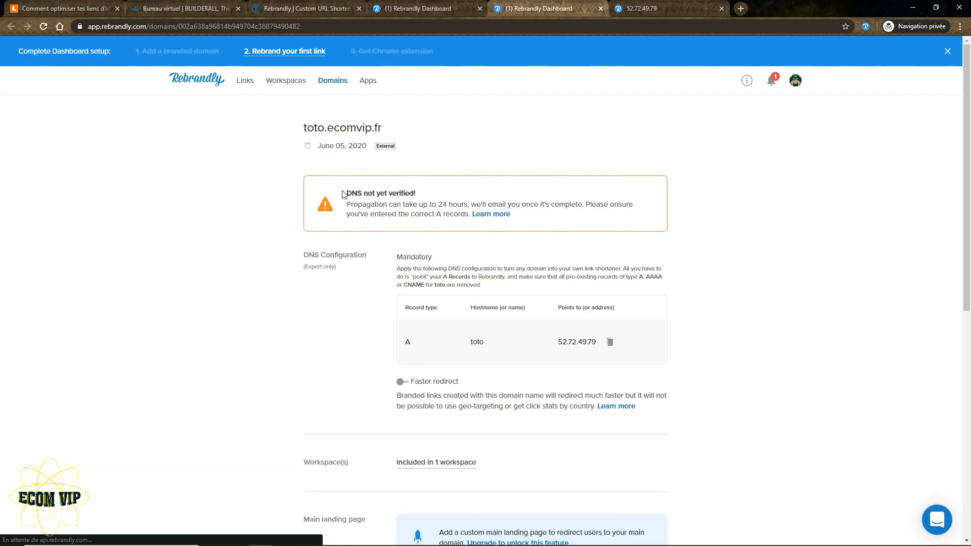
drag(344, 193, 481, 193)
middle_click(551, 4)
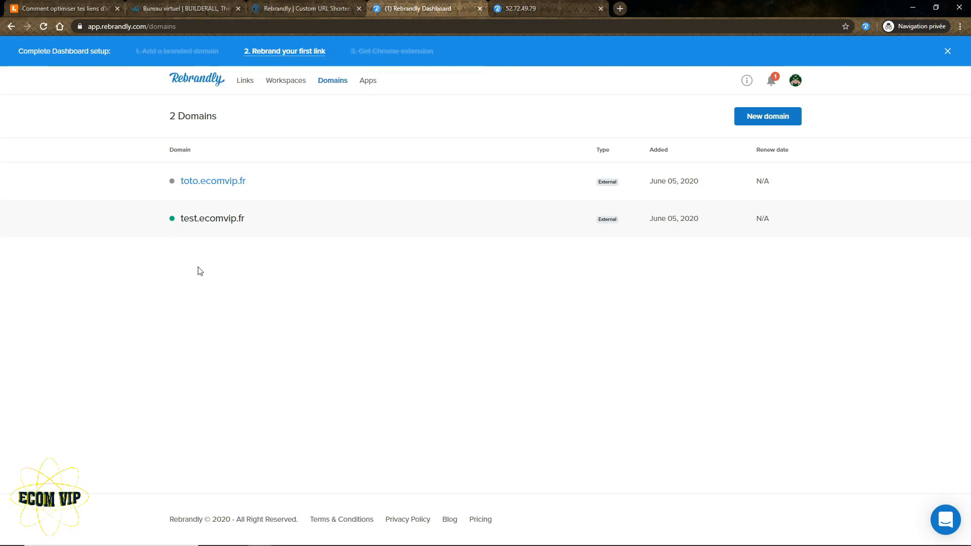
Step: Switch to Builderall and open the DNS manager (Gestionnaire DNS) to add a record for ecomvip.fr
click(211, 5)
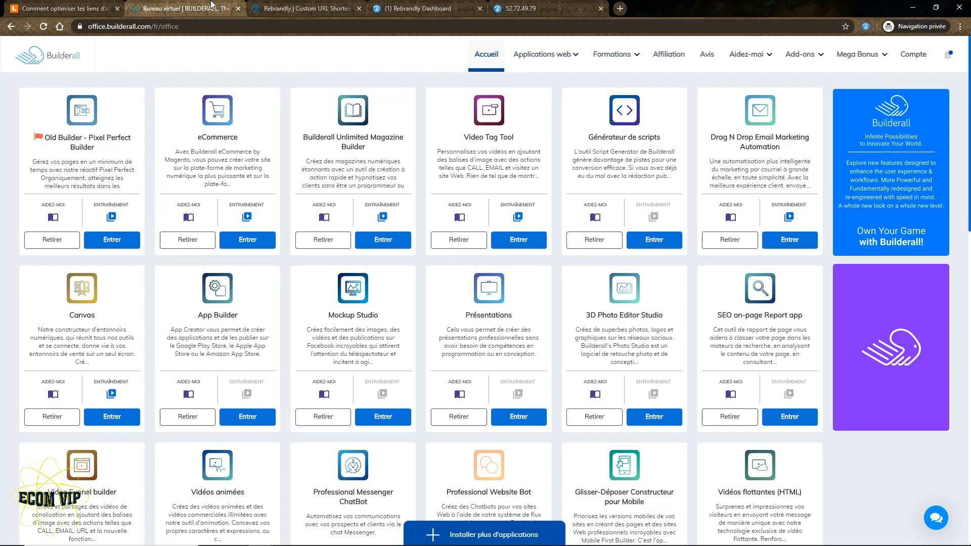
mouse_move(536, 63)
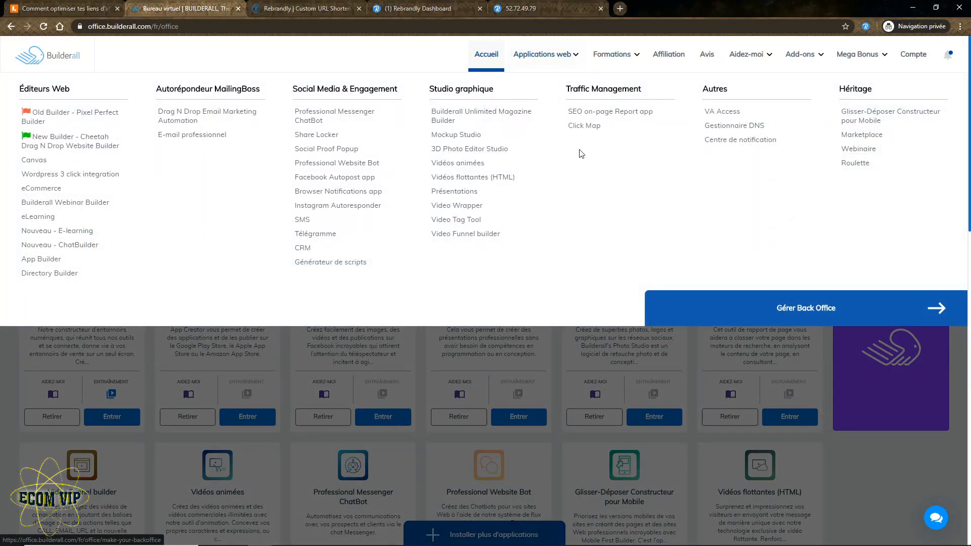
click(735, 125)
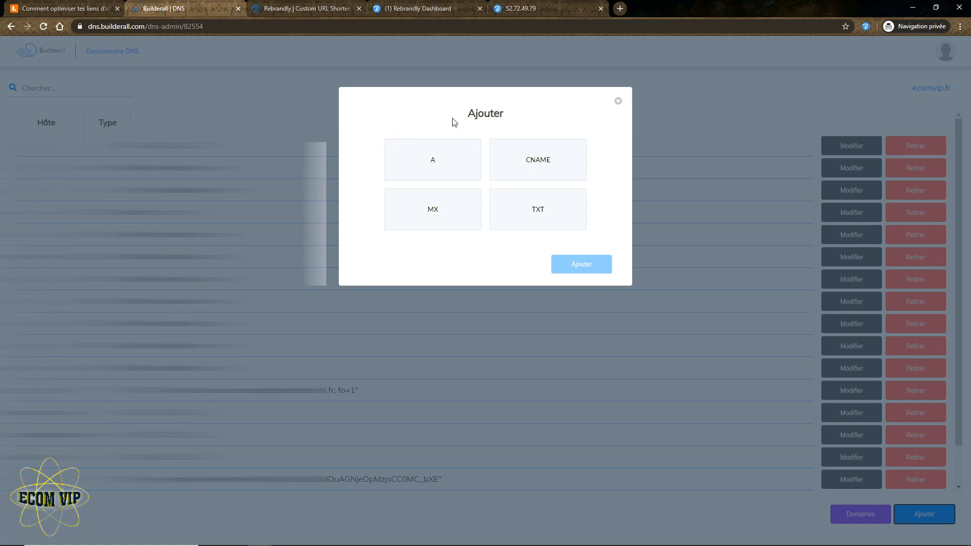
Step: Start a new DNS record of type A for ecomvip.fr with the host set to toto
click(433, 164)
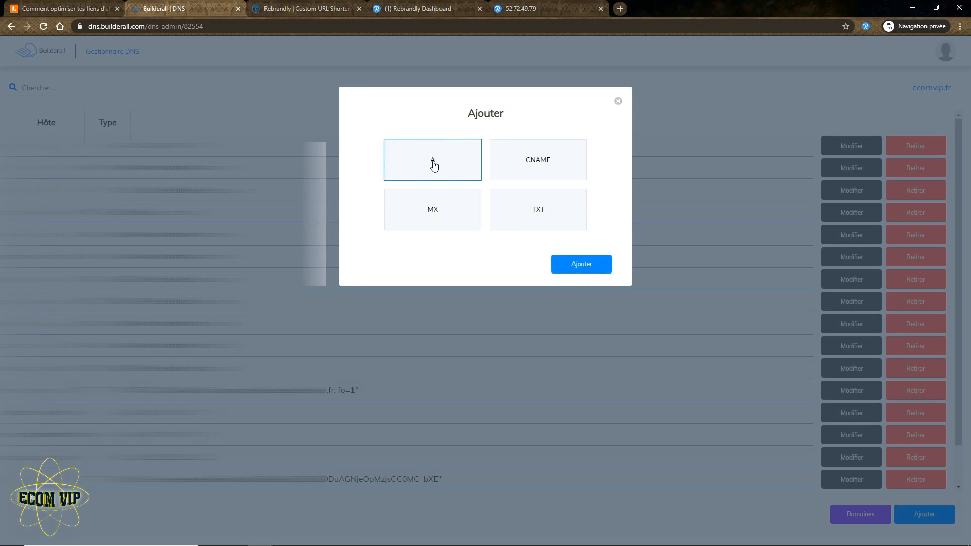
click(582, 266)
click(388, 177)
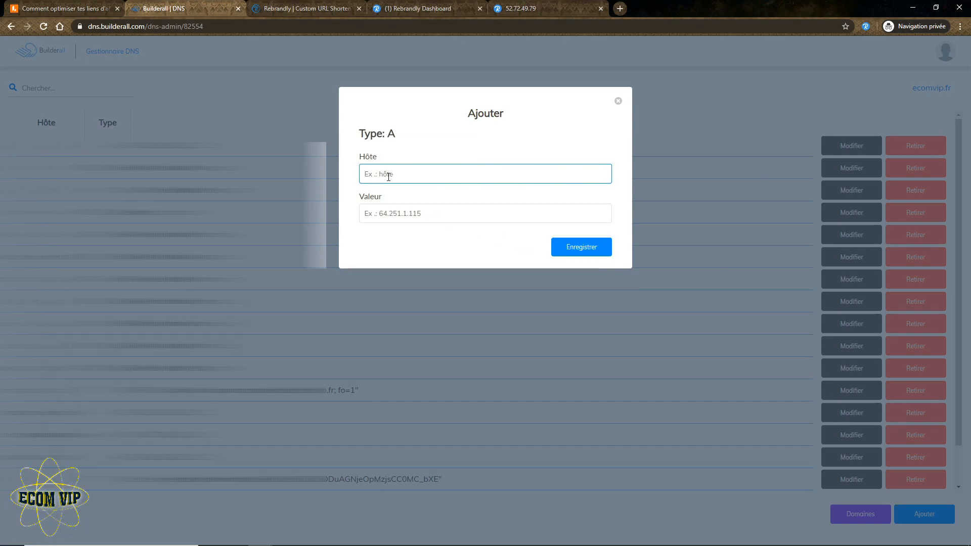
text(toto)
click(399, 218)
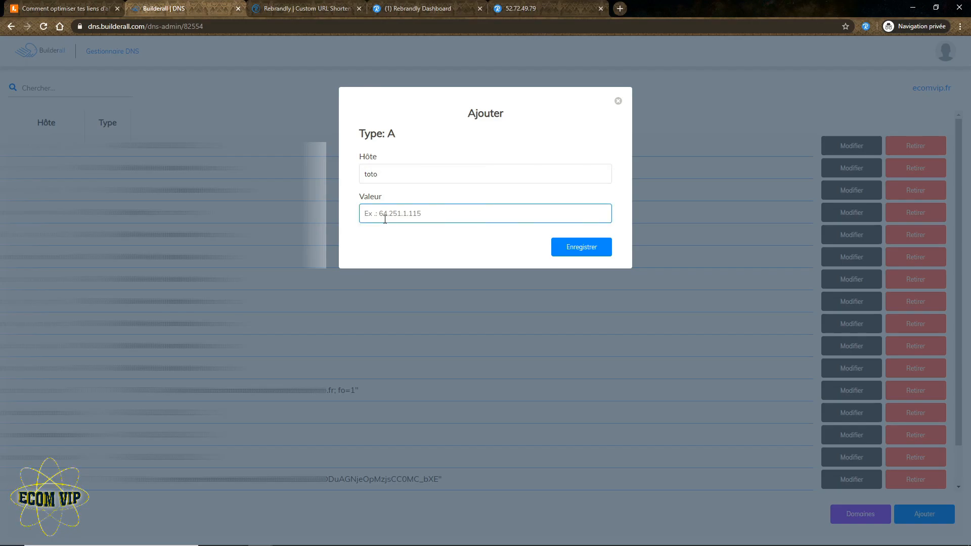
Step: Copy the address 52.72.49.79 from Rebrandly's toto.ecomvip.fr details into the value of the new Builderall A record and save it
click(420, 8)
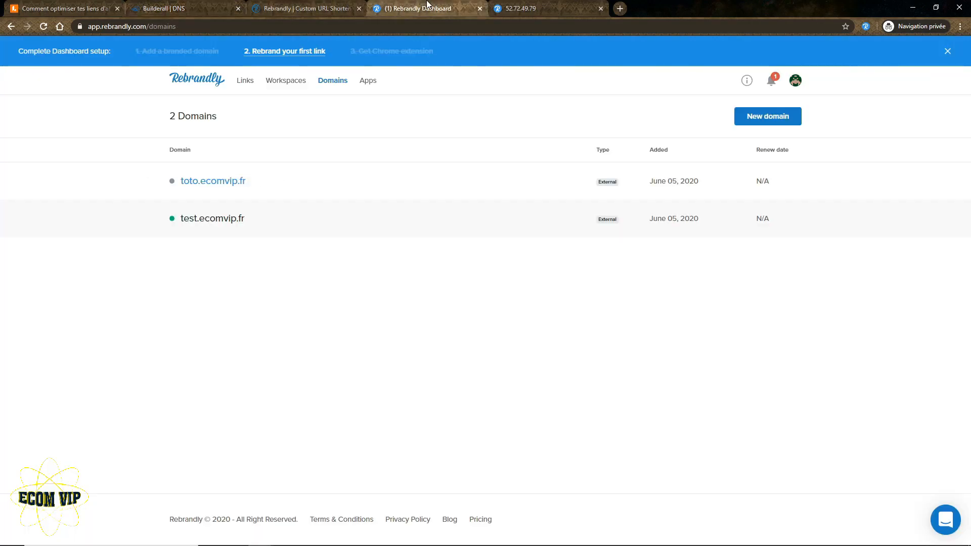
click(239, 182)
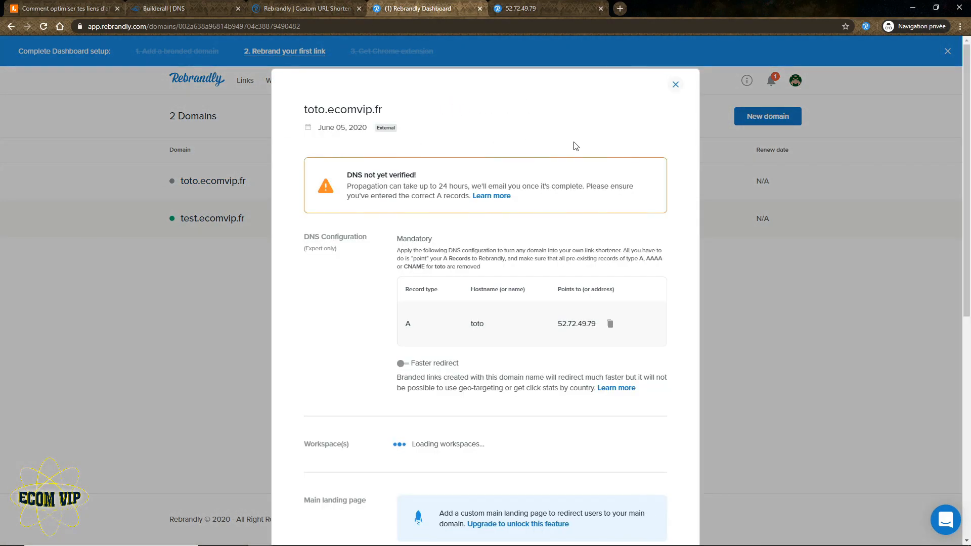
drag(557, 324, 598, 329)
key(ctrl+c)
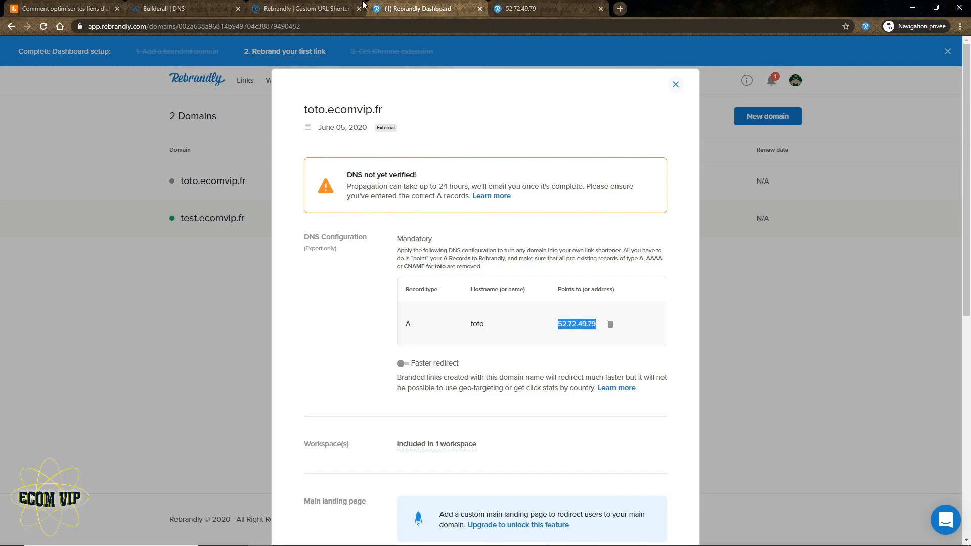
click(167, 9)
key(ctrl+v)
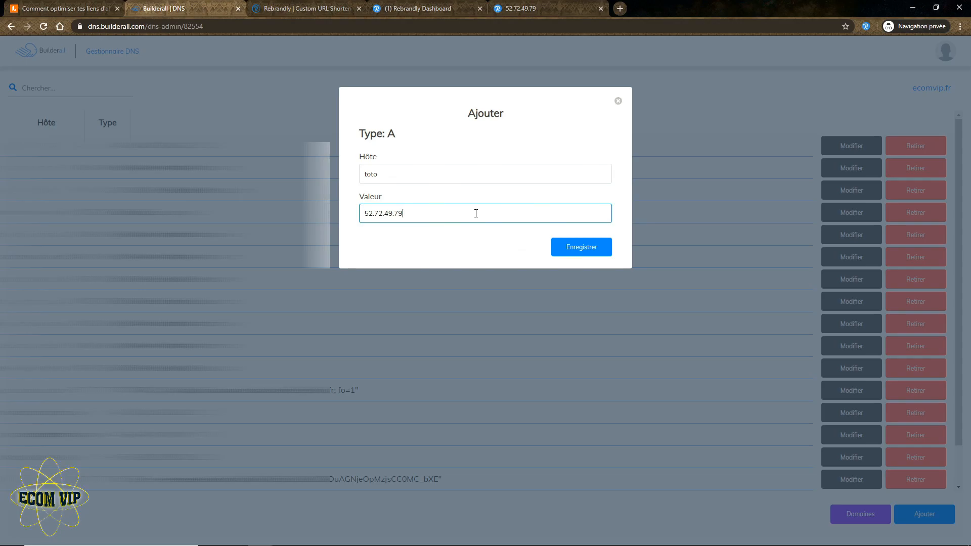
click(578, 253)
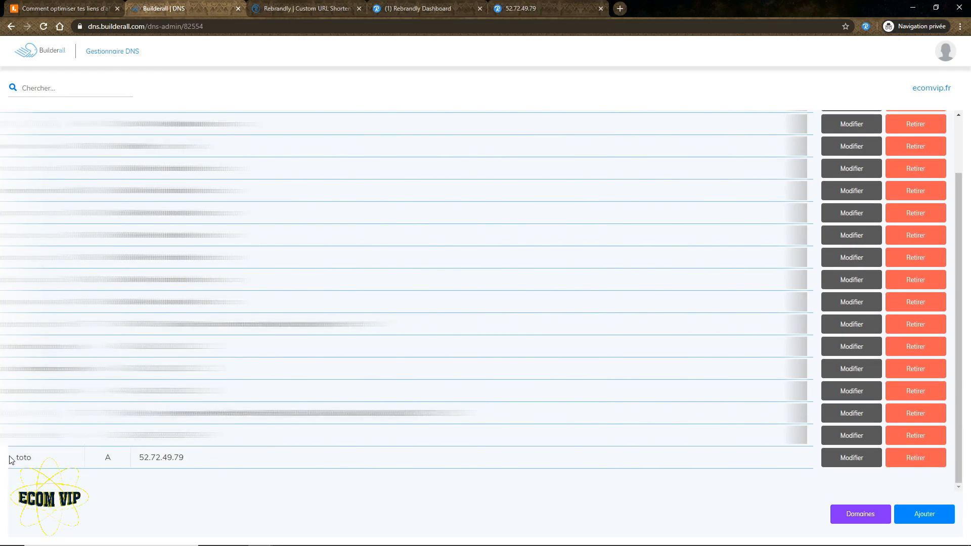
Step: Check the saved toto record in the DNS list, return to Rebrandly's domain list and refresh it
double_click(18, 457)
shift+click(108, 457)
click(419, 8)
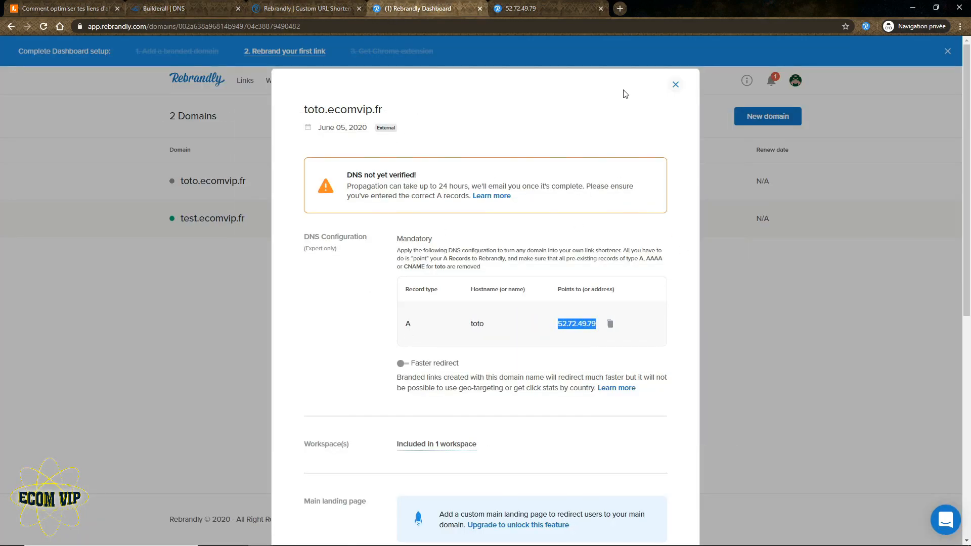
click(676, 84)
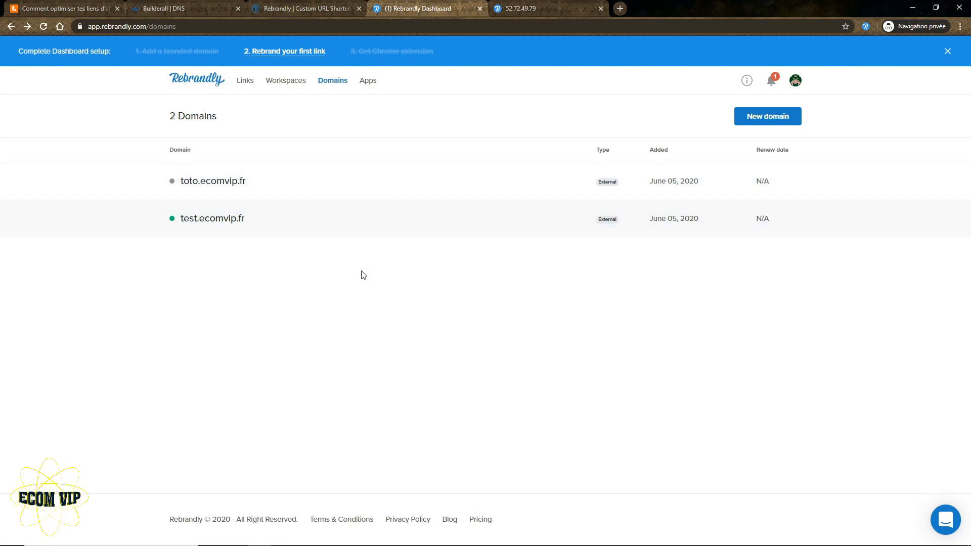
key(F5)
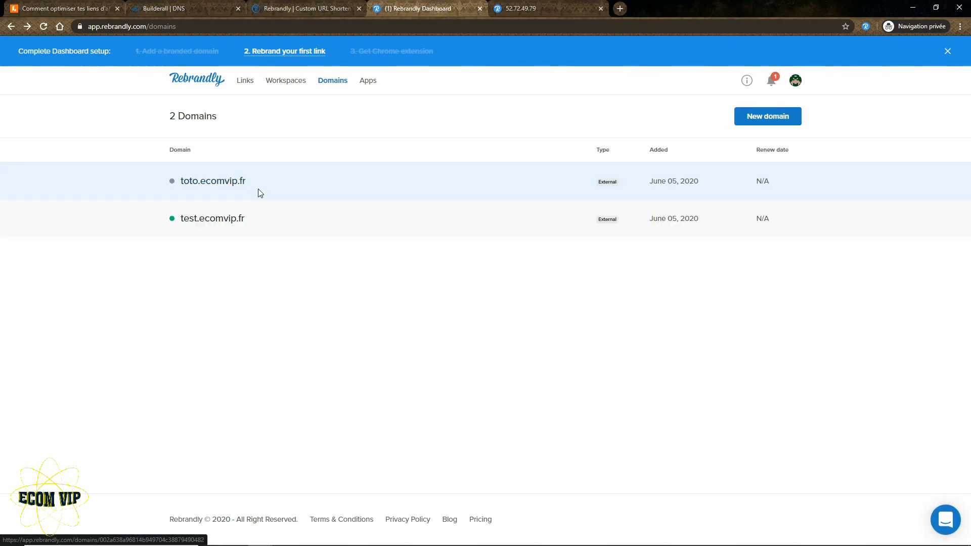
Step: Copy the domain name toto.ecomvip.fr from the list and load it in the browser tab holding 52.72.49.79
mouse_move(260, 183)
mouse_down()
mouse_move(191, 186)
mouse_move(246, 186)
mouse_up()
key(ctrl+c)
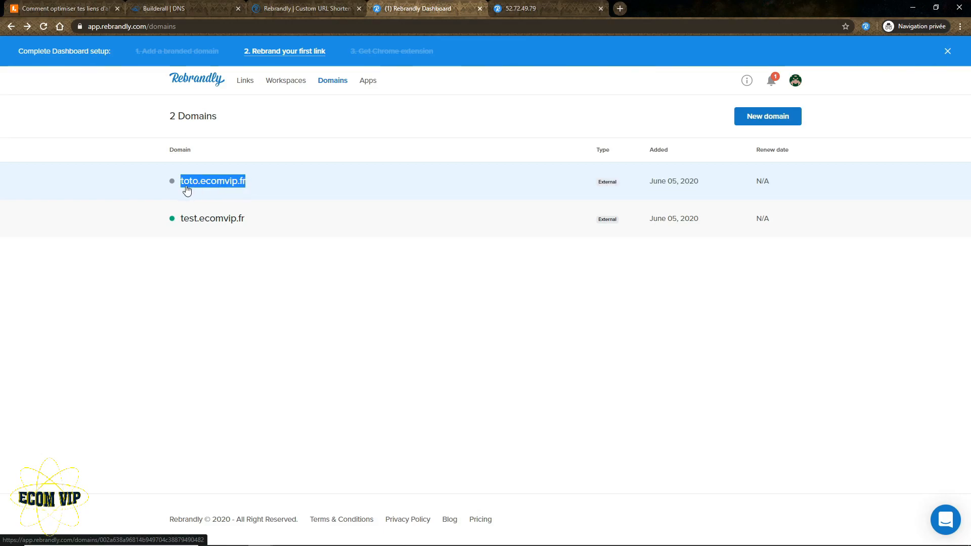
click(489, 7)
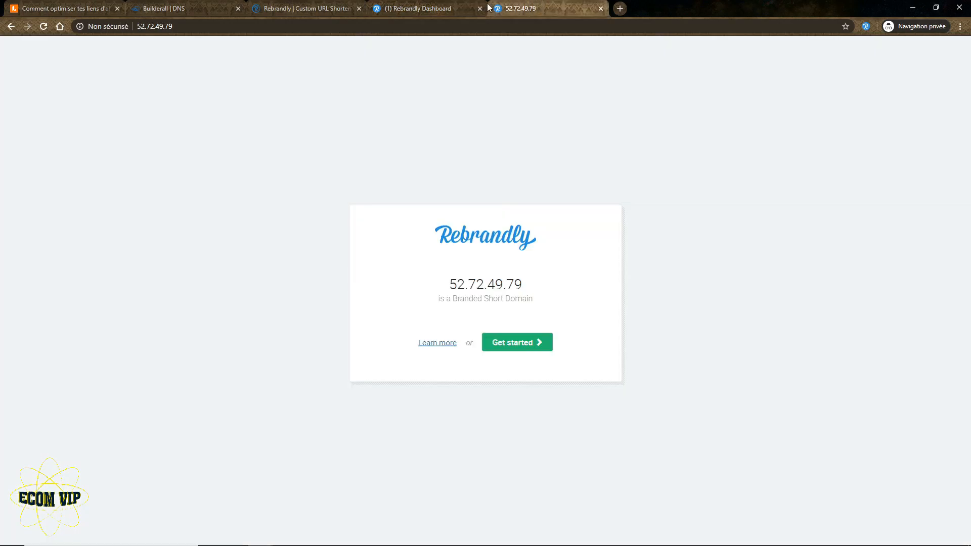
click(194, 24)
key(ctrl+v)
key(Return)
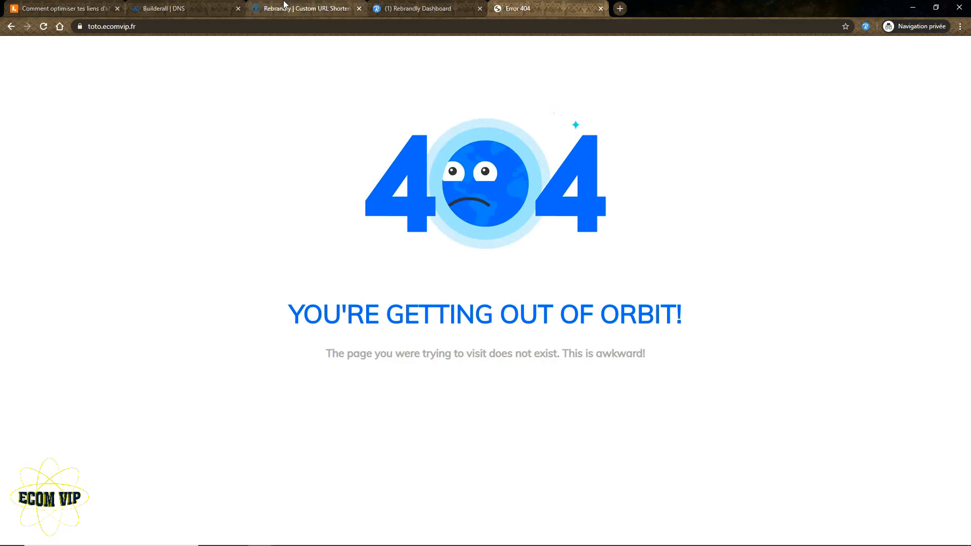
Step: Check the status of toto.ecomvip.fr in Rebrandly's domain list and reload its page in the other browser tab
click(392, 4)
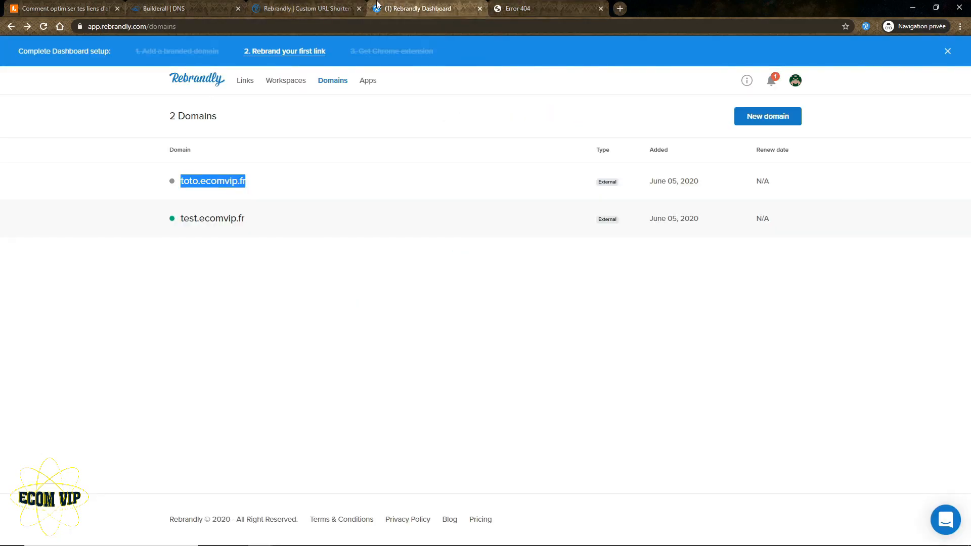
click(171, 180)
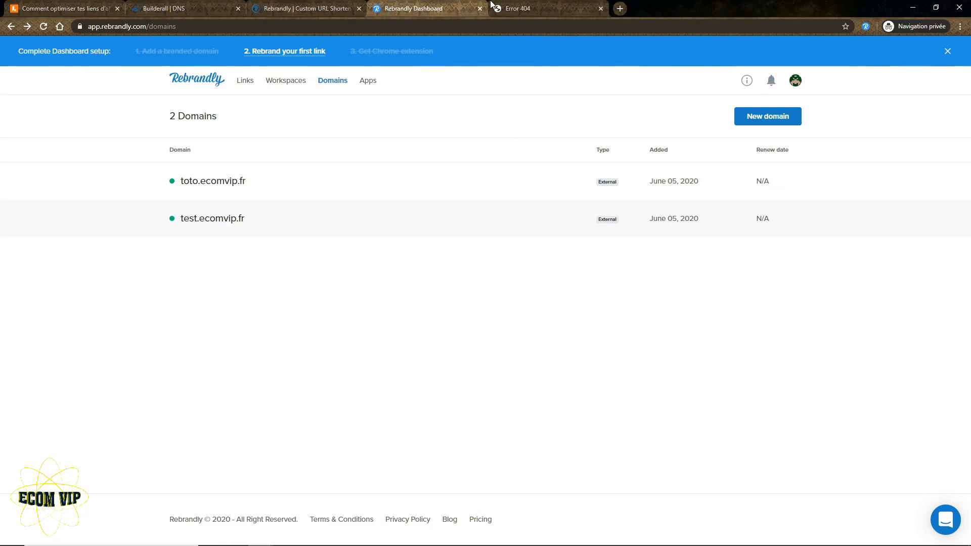
click(521, 8)
click(155, 22)
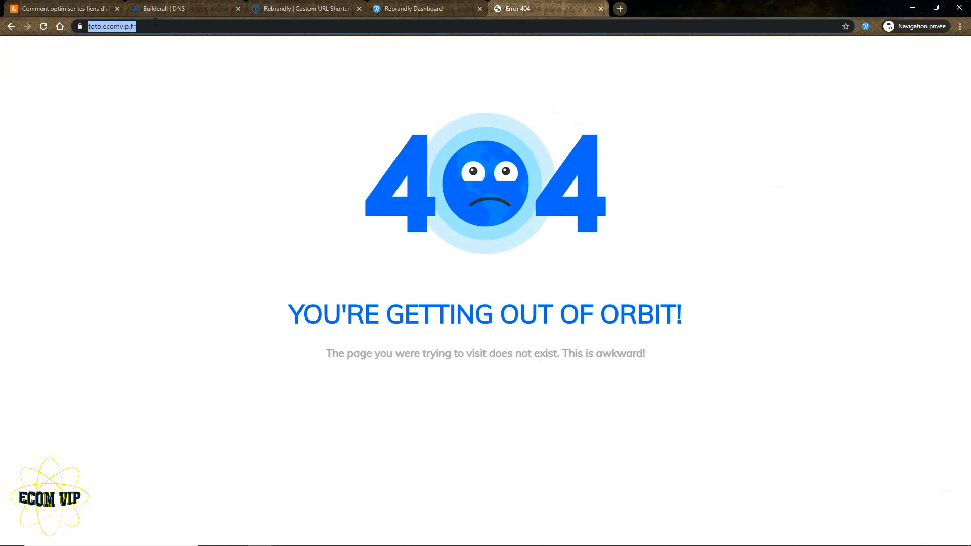
key(Return)
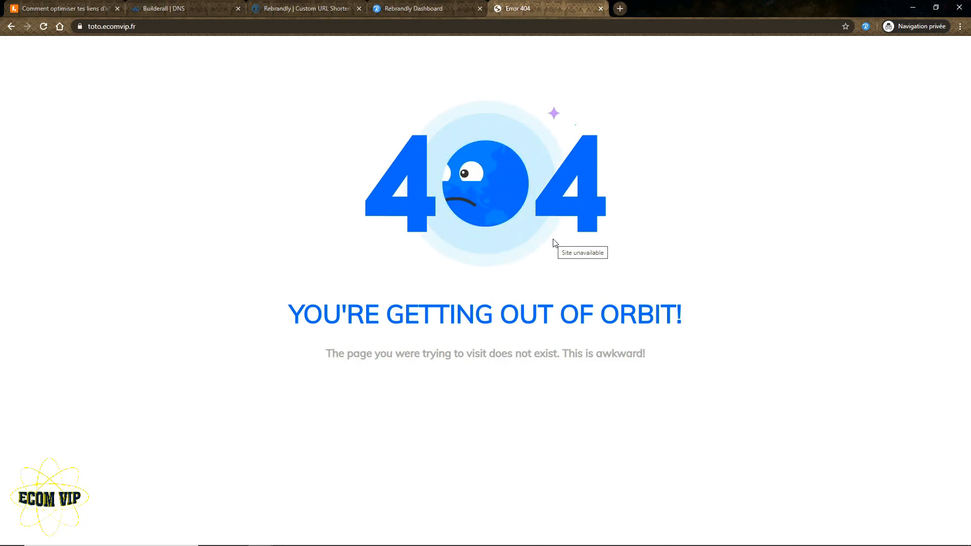
key(F5)
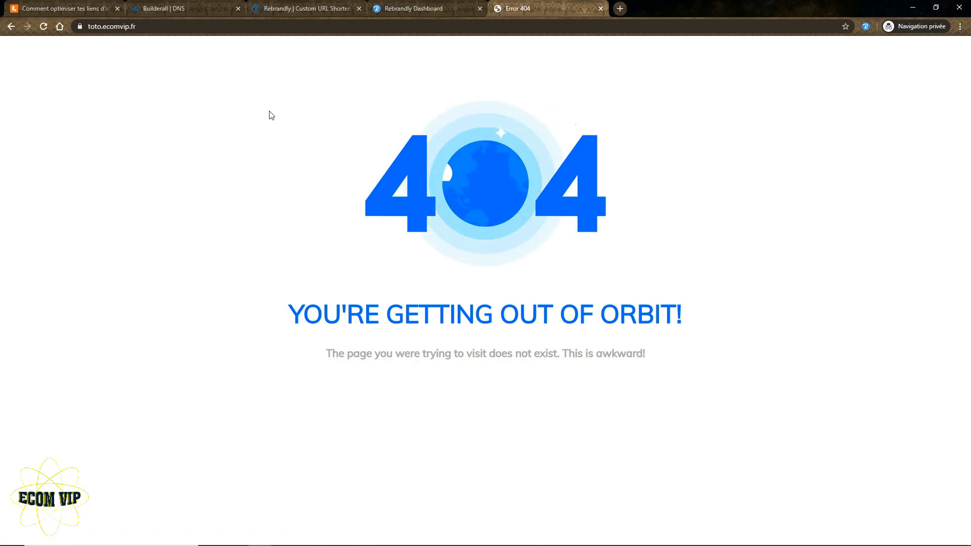
Step: Look at the Rebrandly domain list again and retry loading toto.ecomvip.fr in its browser tab
click(413, 9)
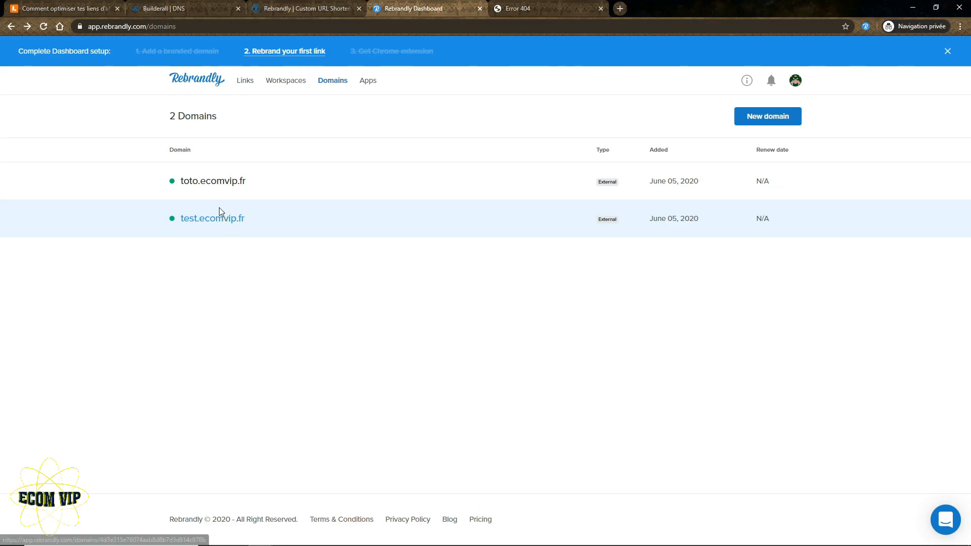
click(496, 6)
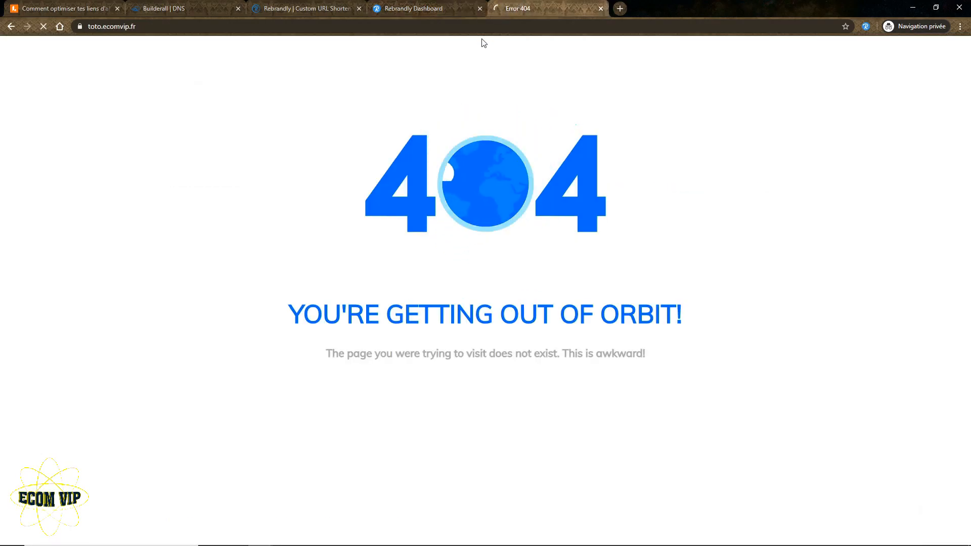
key(F5)
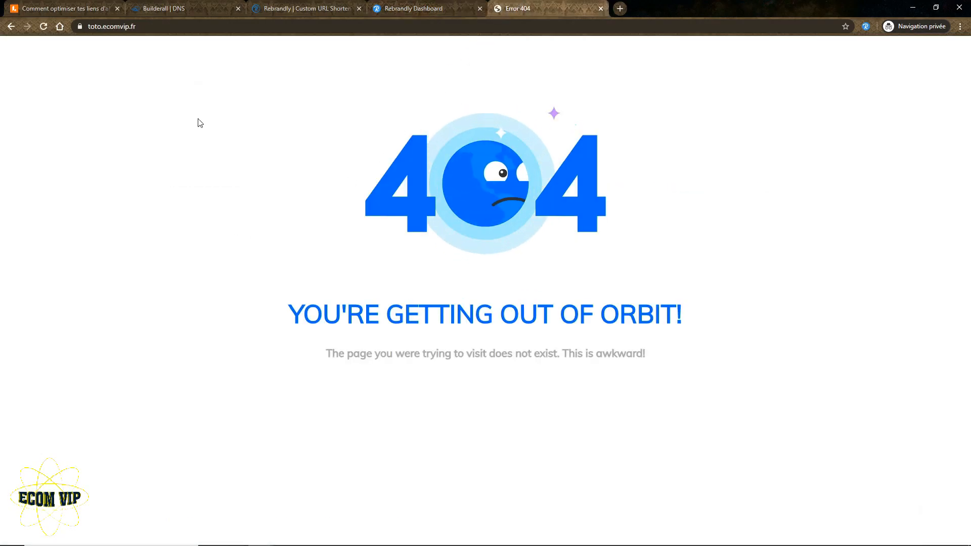
click(181, 26)
key(Return)
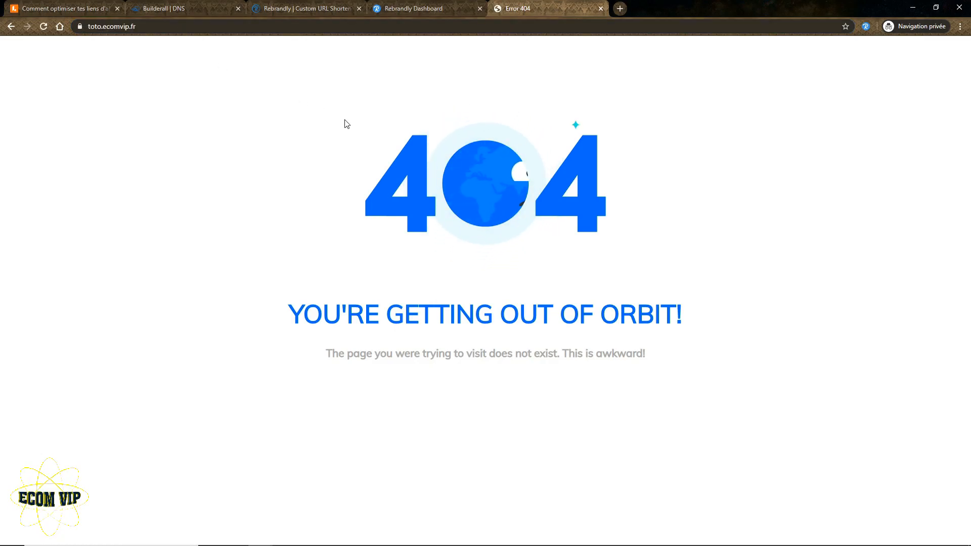
Step: Return to Rebrandly, dismiss the dashboard setup banner and start a new link with the destination URL google.fr
click(415, 6)
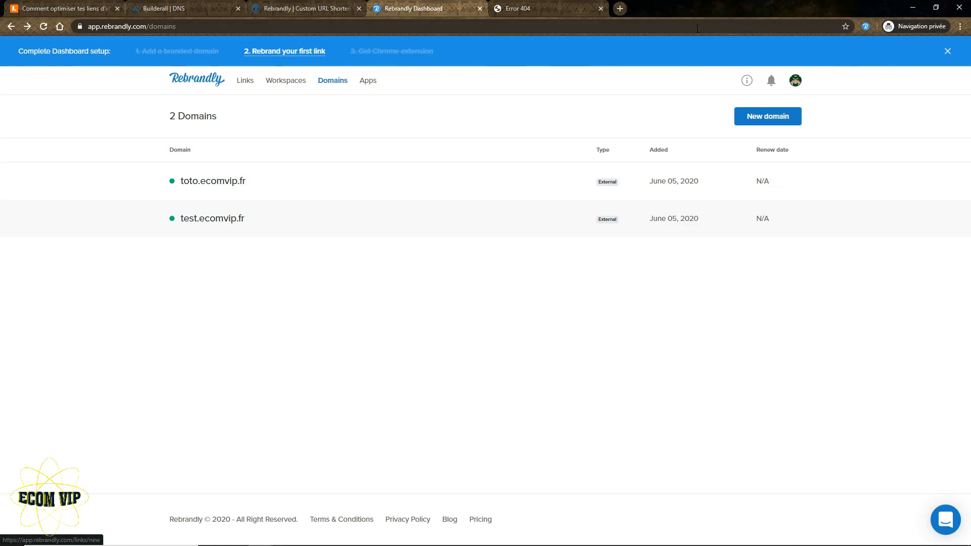
click(947, 51)
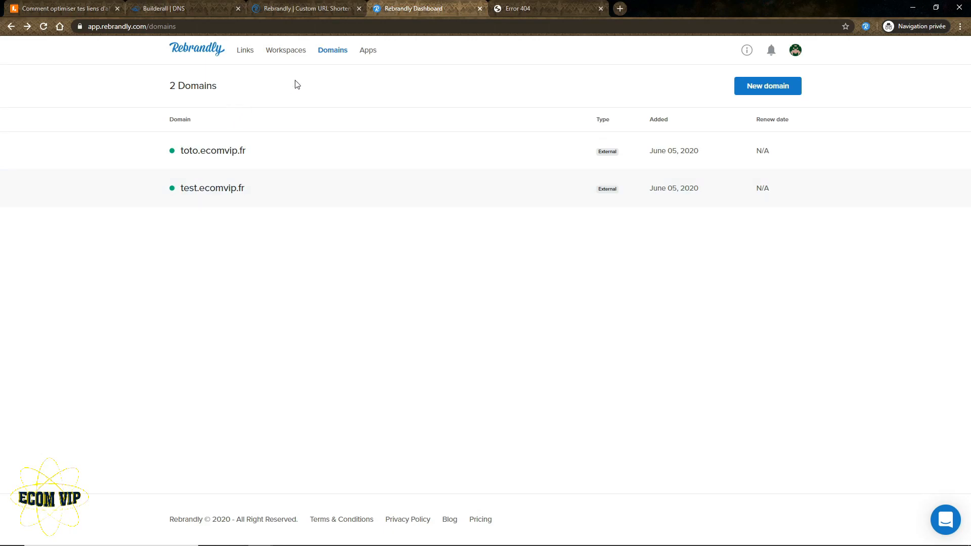
click(246, 53)
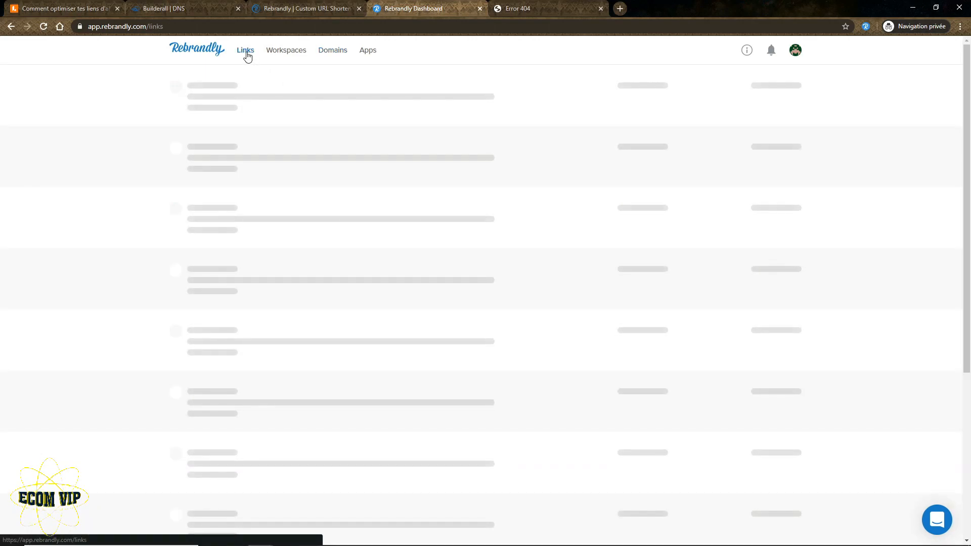
click(481, 248)
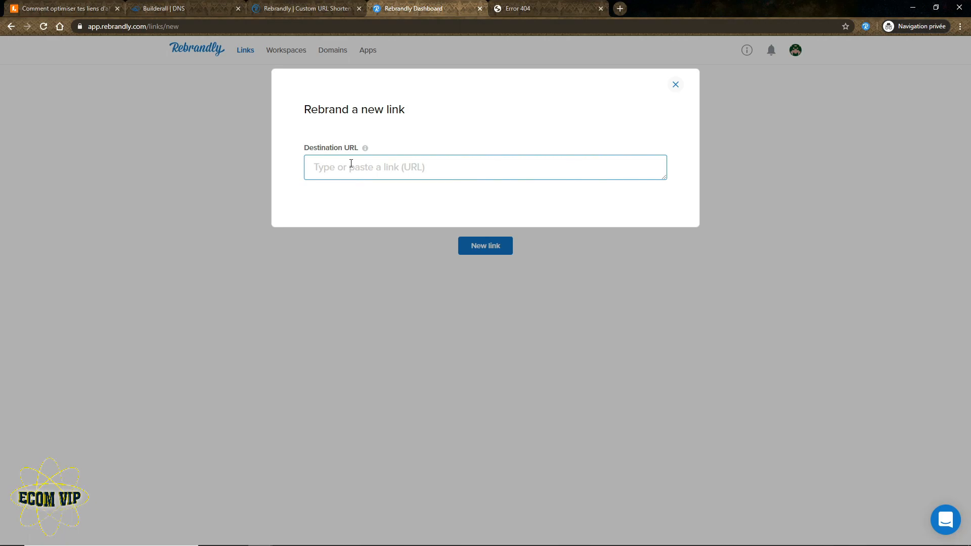
text(google.fr)
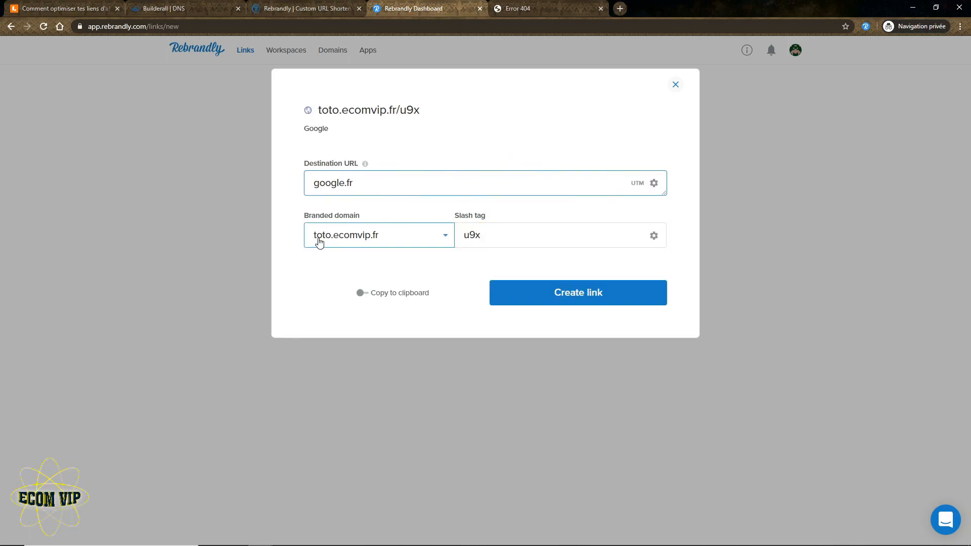
Step: Choose toto.ecomvip.fr as the link's branded domain and set the slash tag to testgratuit
click(440, 238)
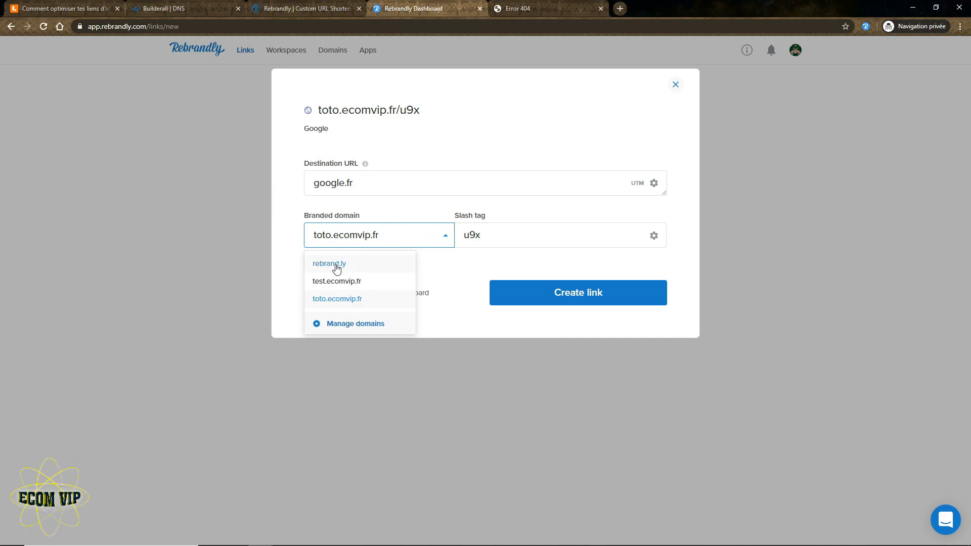
click(334, 301)
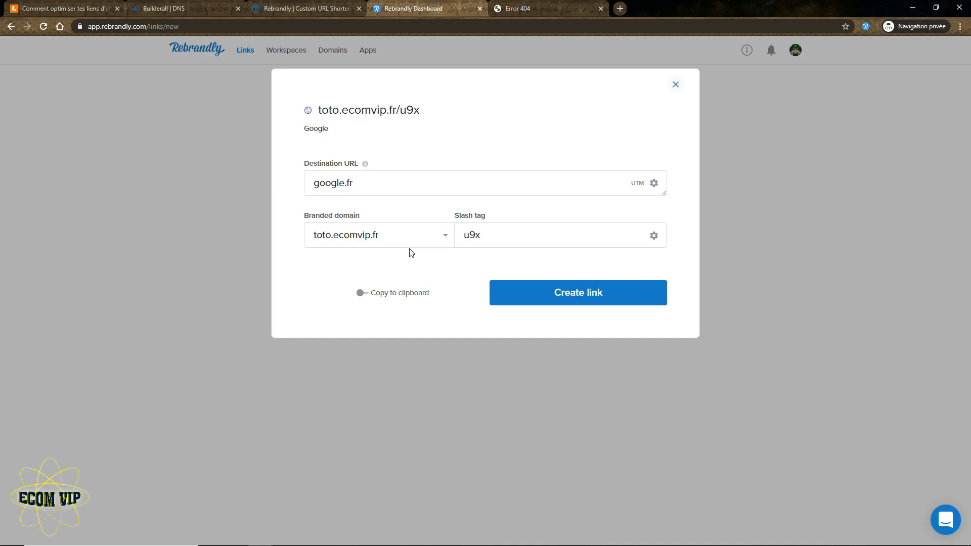
click(494, 236)
drag(494, 236, 467, 237)
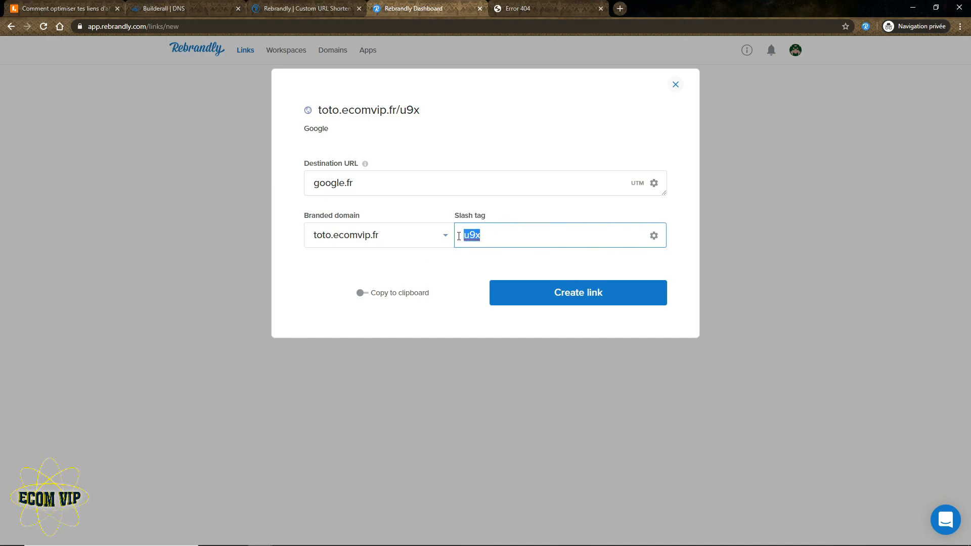
key(BackSpace)
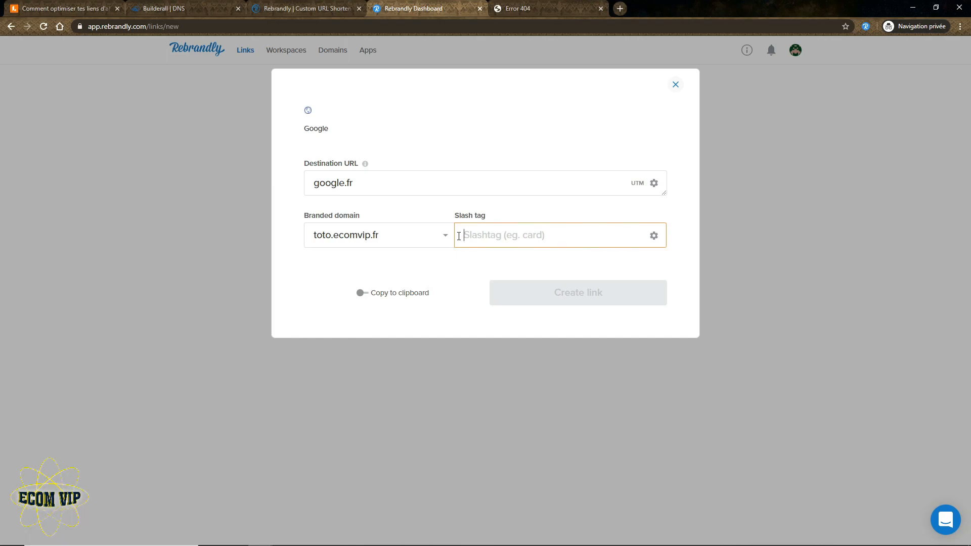
text(testgratuit)
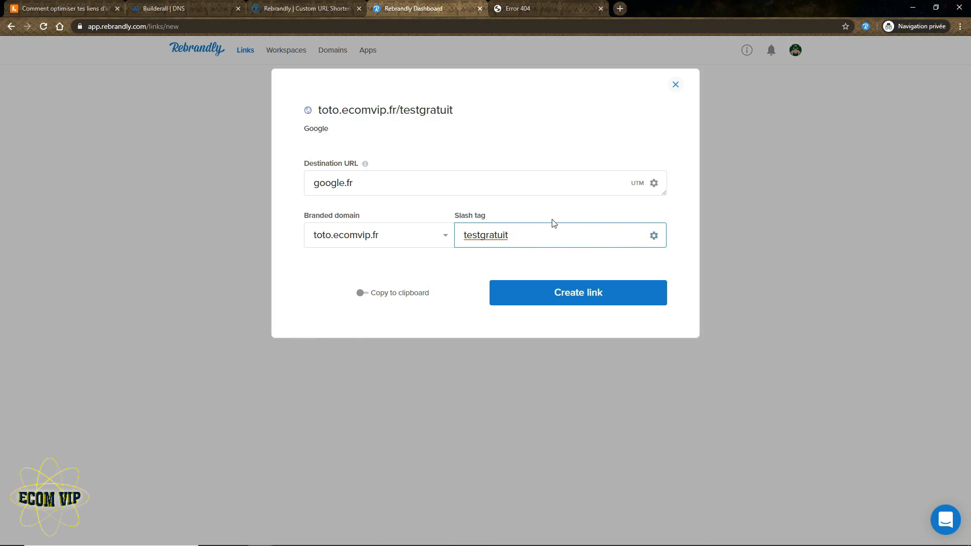
Step: Try the Random slash tag style and switch the setting to Suggested with dash (SEO friendly)
click(654, 236)
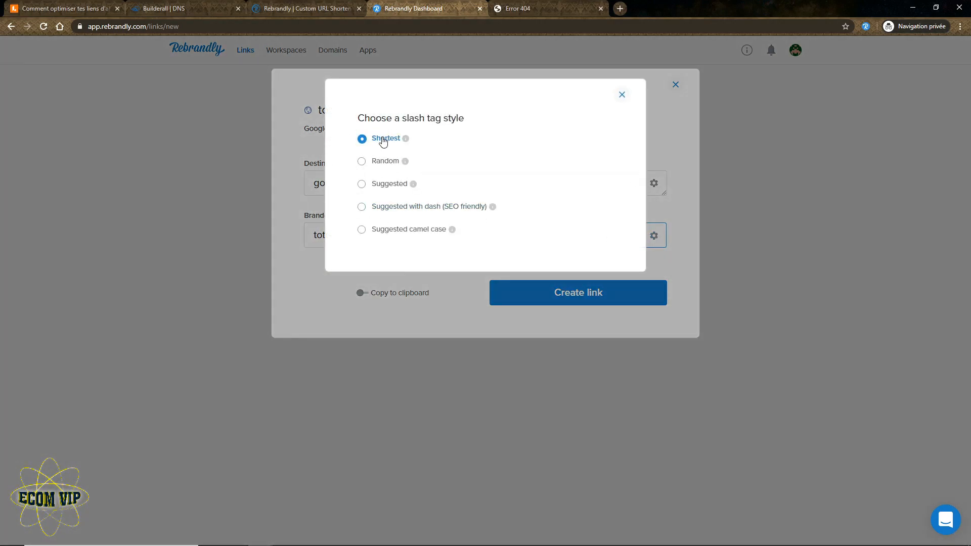
click(362, 162)
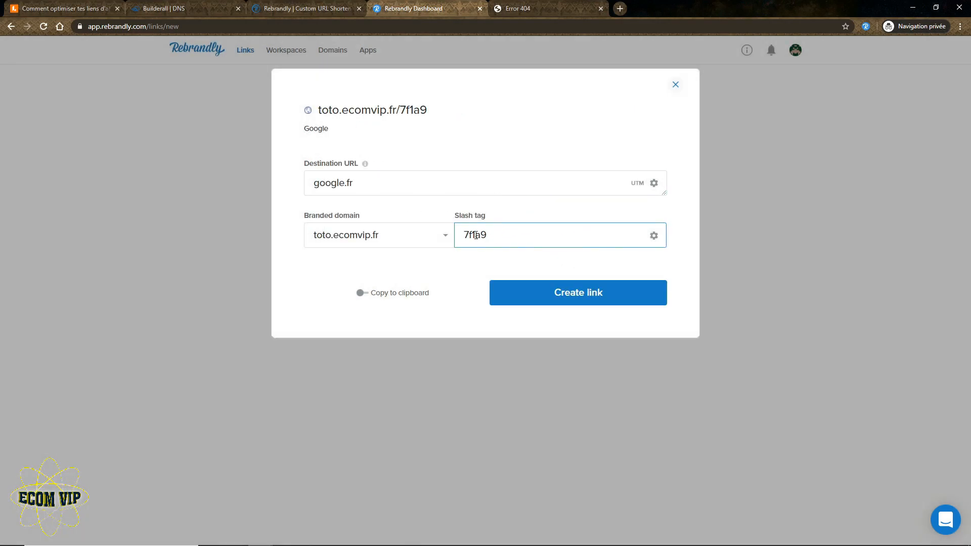
click(654, 236)
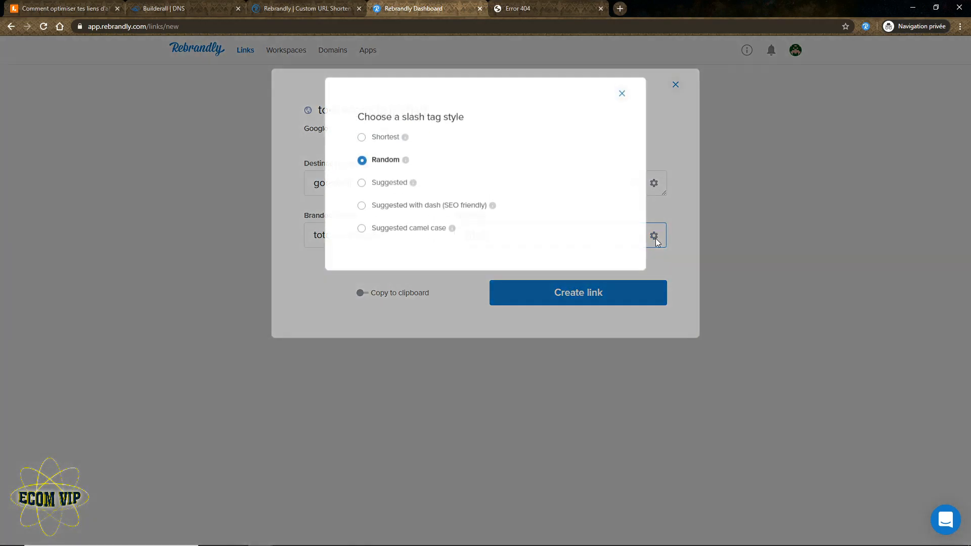
click(362, 207)
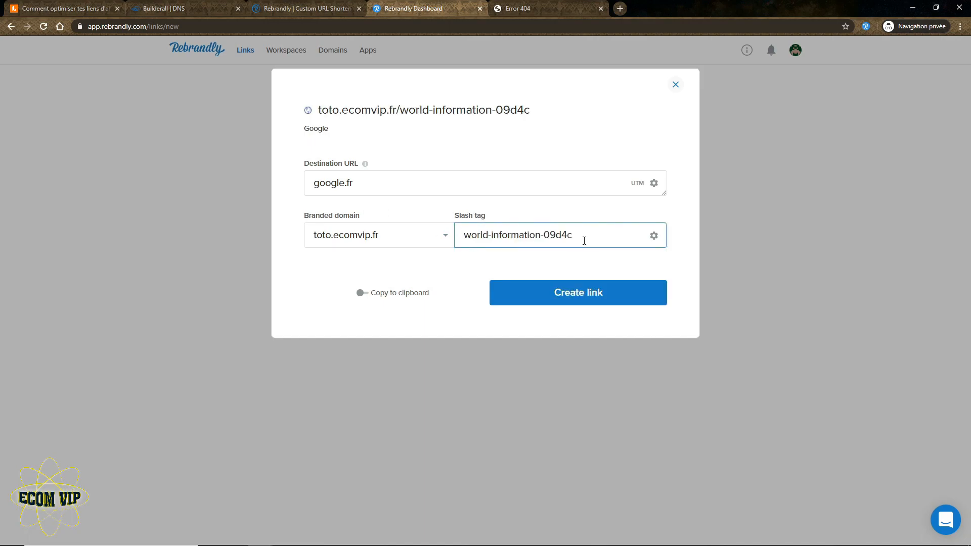
Step: Replace the suggested slash tag with formation-gratuite
drag(582, 241, 452, 239)
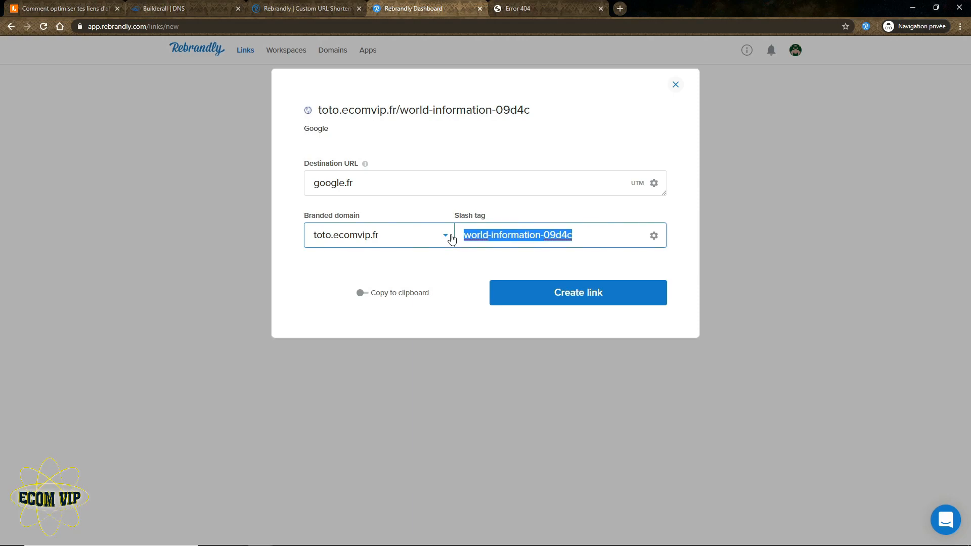
text(formatio)
text(n)
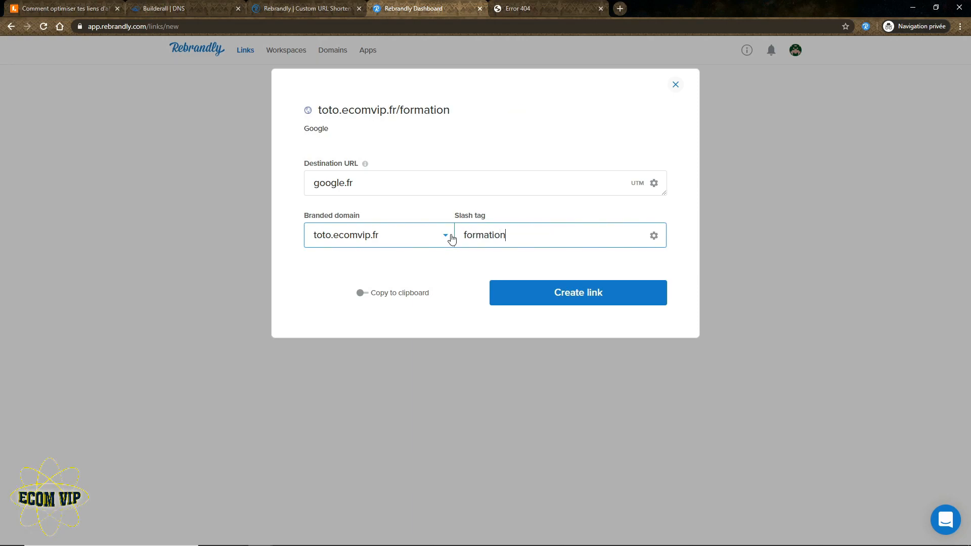
text(-gratuite)
Step: Try an underscore instead of the hyphen in the slash tag and restore the hyphen
click(507, 235)
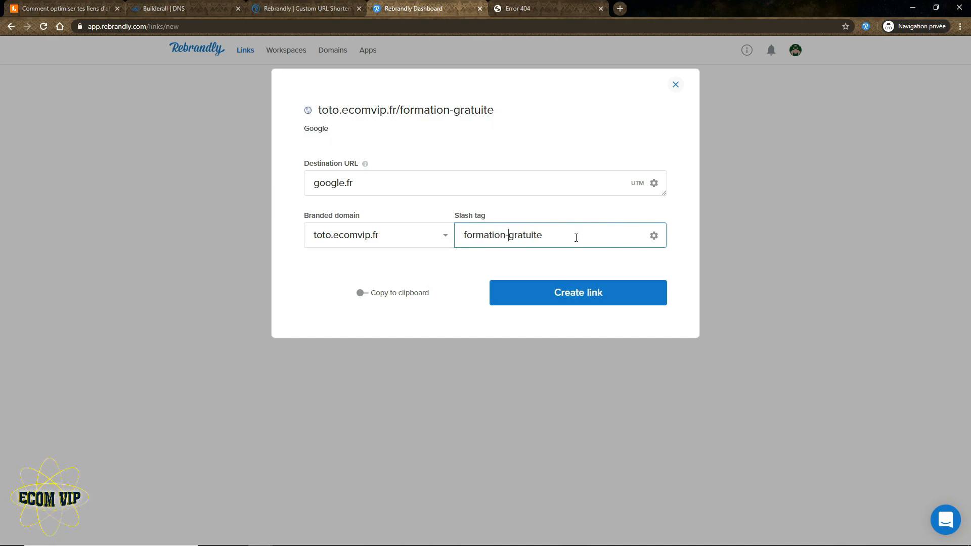
key(BackSpace)
text(-)
key(BackSpace)
text(_)
click(489, 260)
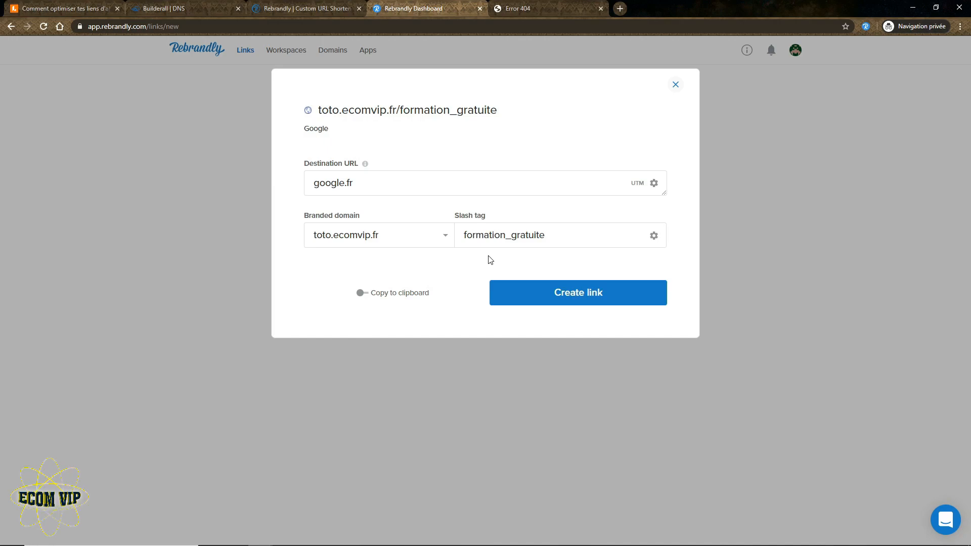
click(508, 236)
key(BackSpace)
text(-)
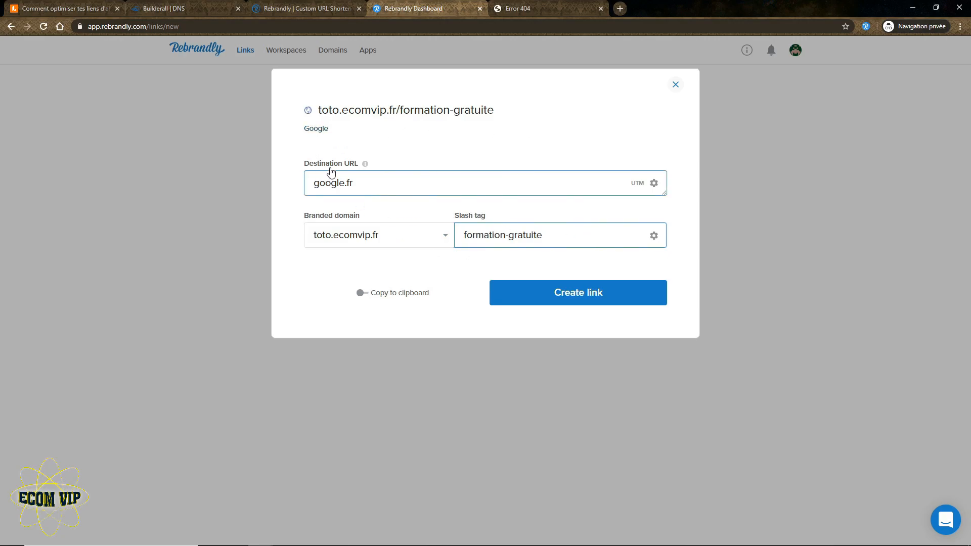
Step: Create the branded link and open it from its details to test the redirect
click(568, 294)
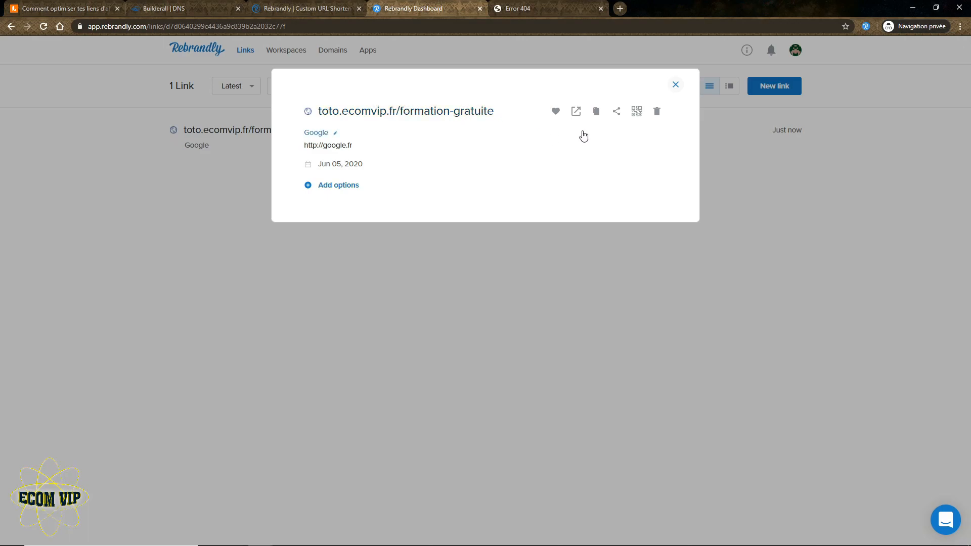
click(576, 112)
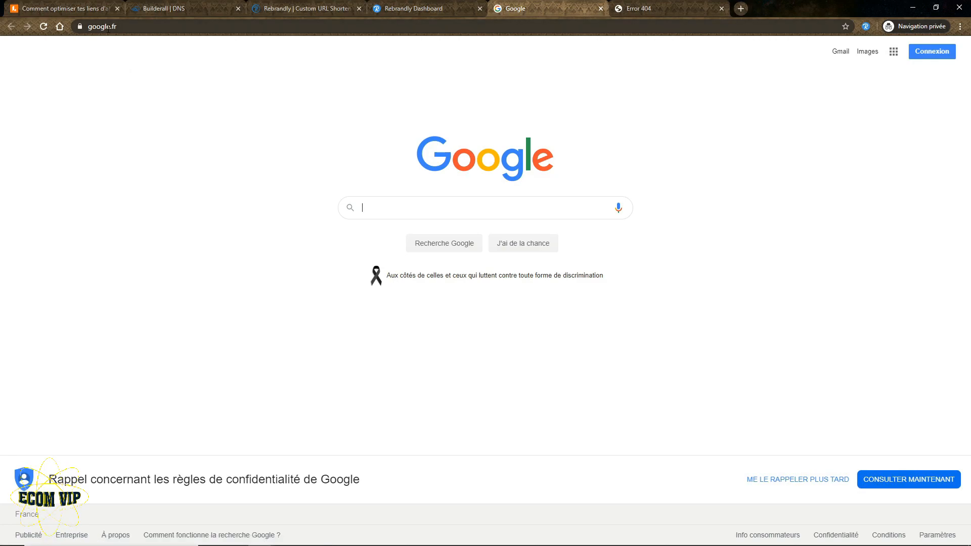
Step: Test the short link by loading toto.ecomvip.fr/formation-gratuite directly in the browser
click(133, 28)
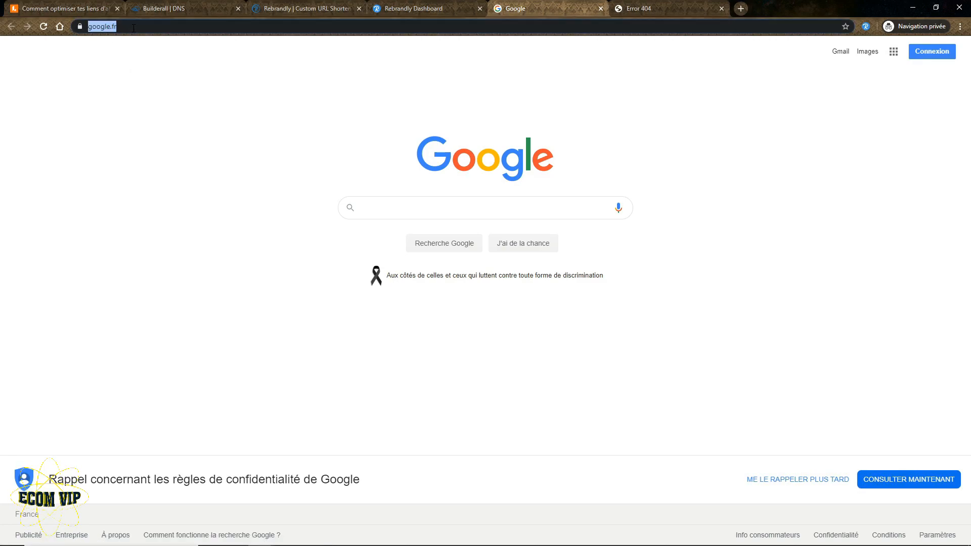
text(toto)
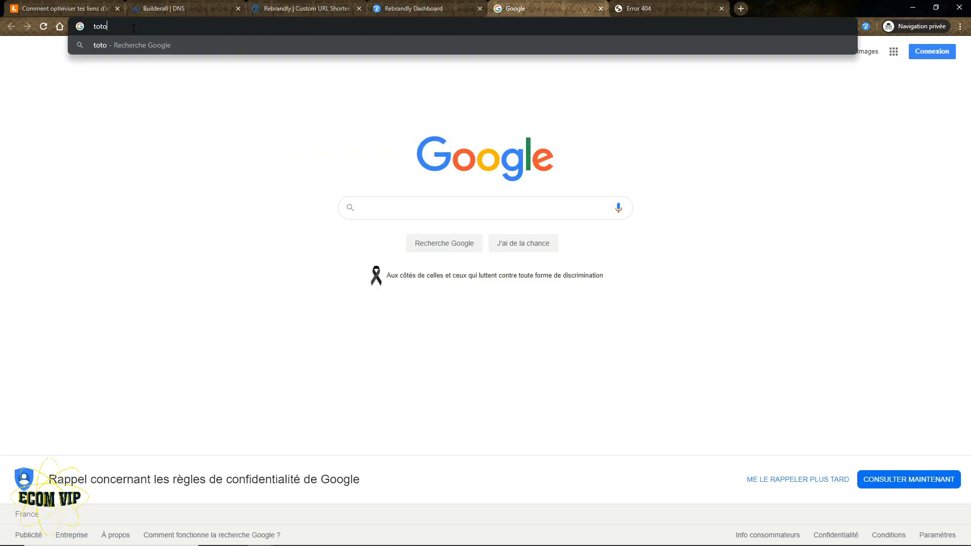
text(.ecomvip.fr/)
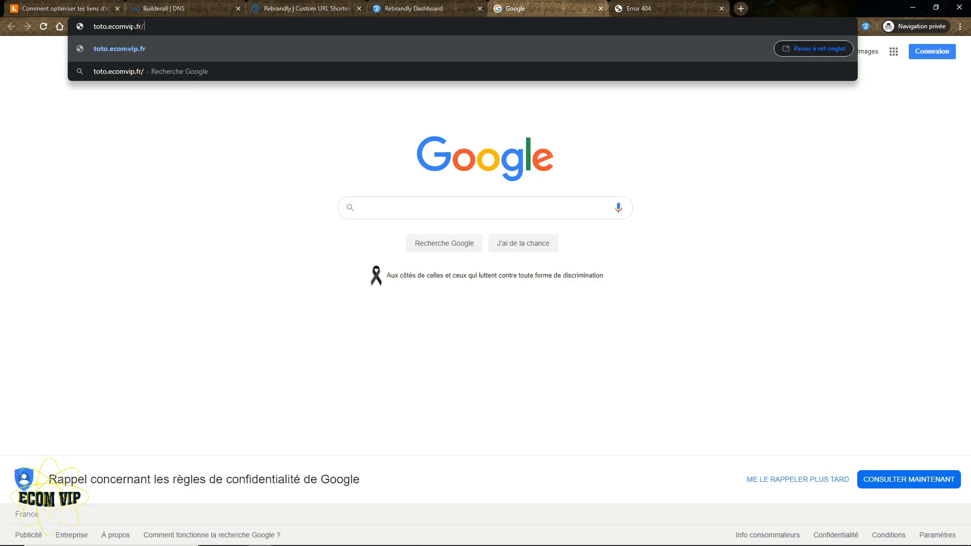
text(formation)
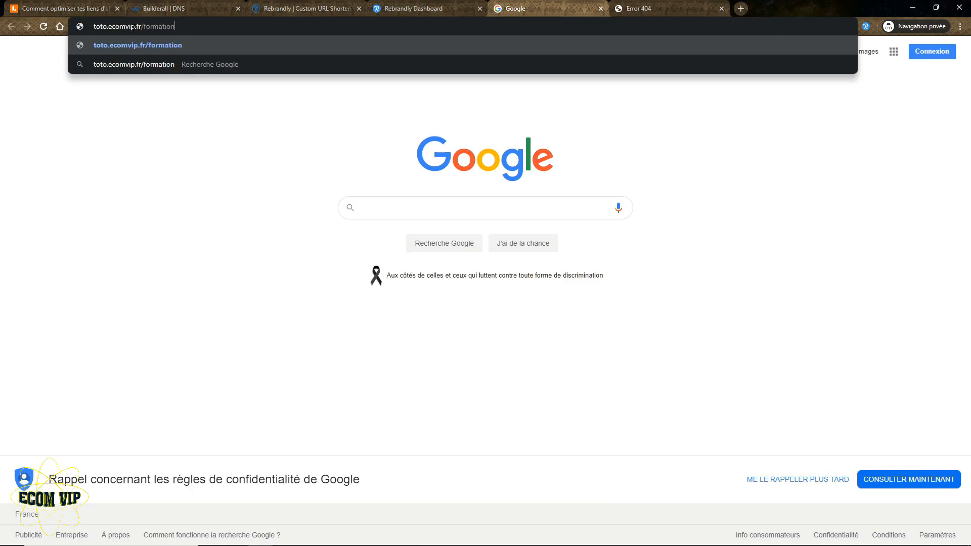
text(-gratuite)
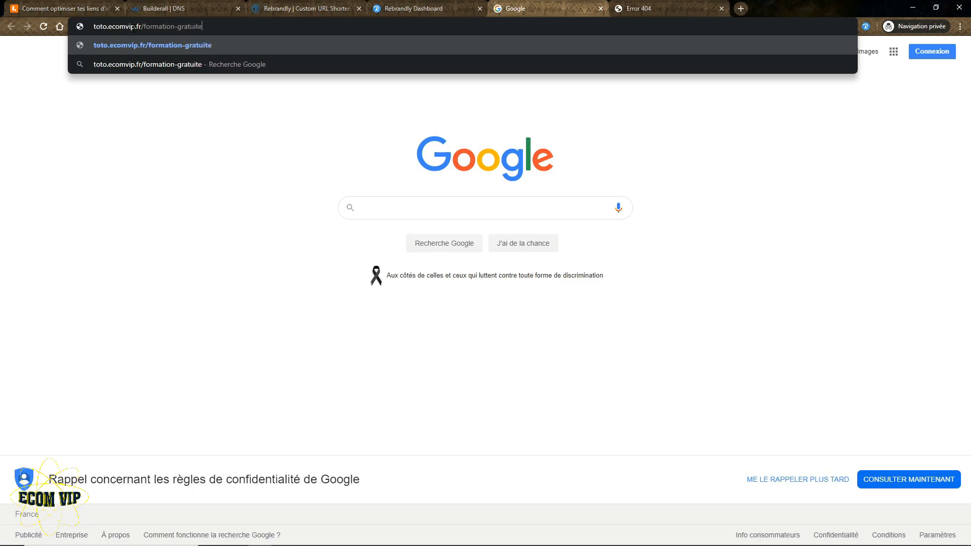
key(Return)
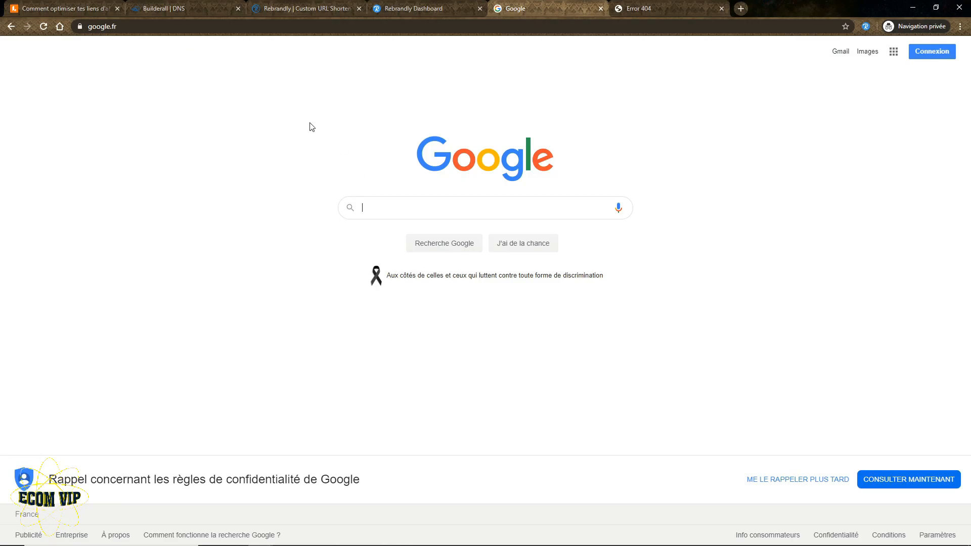
Step: Return to the Rebrandly dashboard, copy the short link and close its details
click(429, 6)
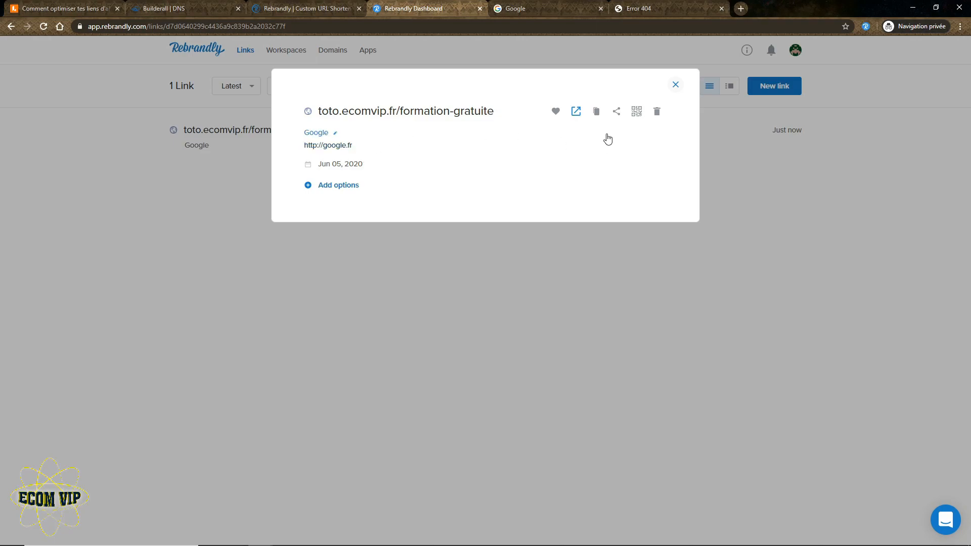
click(597, 115)
click(676, 86)
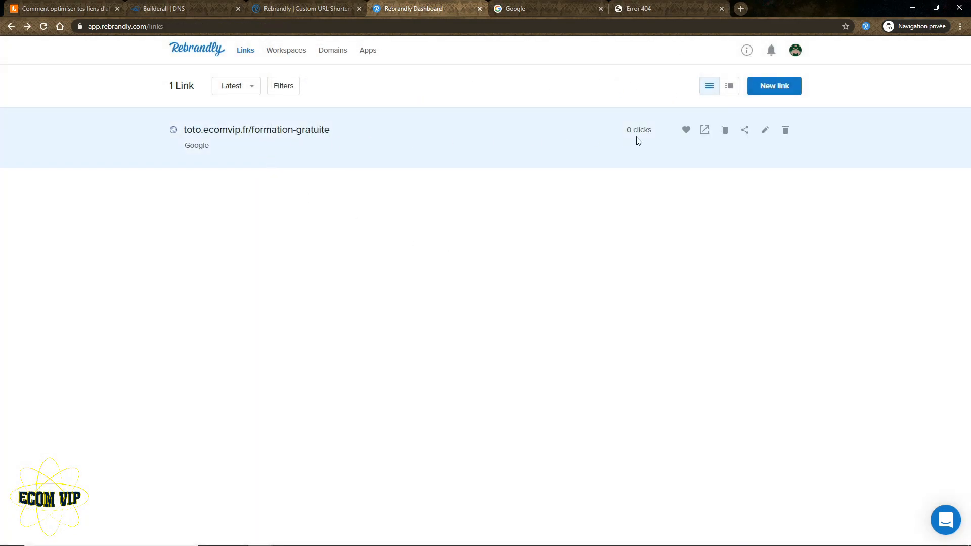
Step: Edit the formation-gratuite link and save ecomvip.fr as its destination URL
click(765, 131)
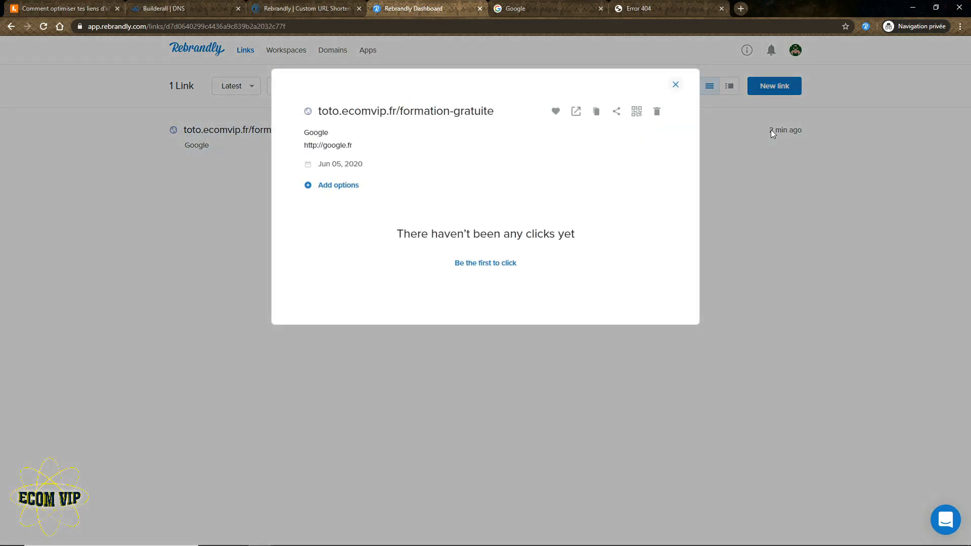
click(358, 147)
drag(379, 161, 306, 162)
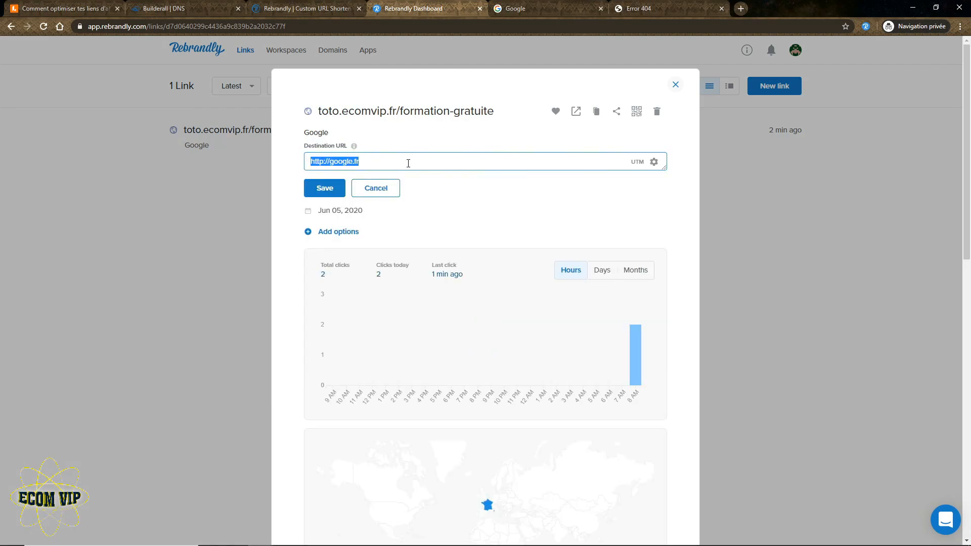
text(ecomvip)
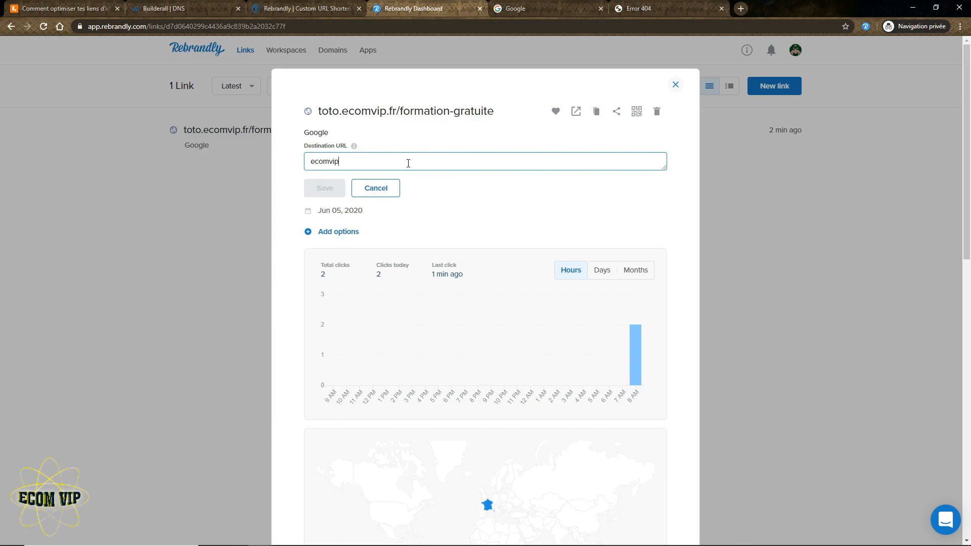
text(.gtr)
key(BackSpace)
key(BackSpace)
key(BackSpace)
text(fr)
click(315, 197)
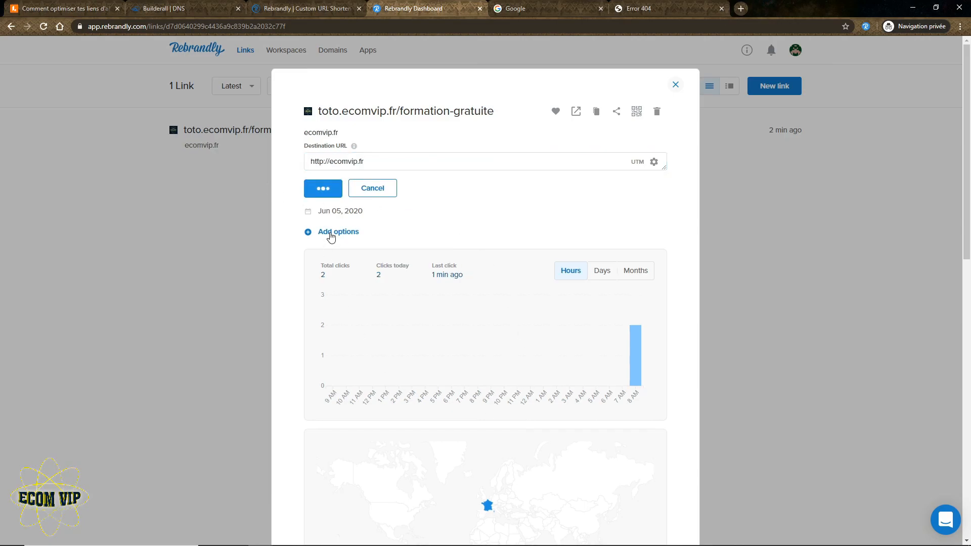
Step: Review the link's updated details, close them and open the short link to test its destination
click(675, 85)
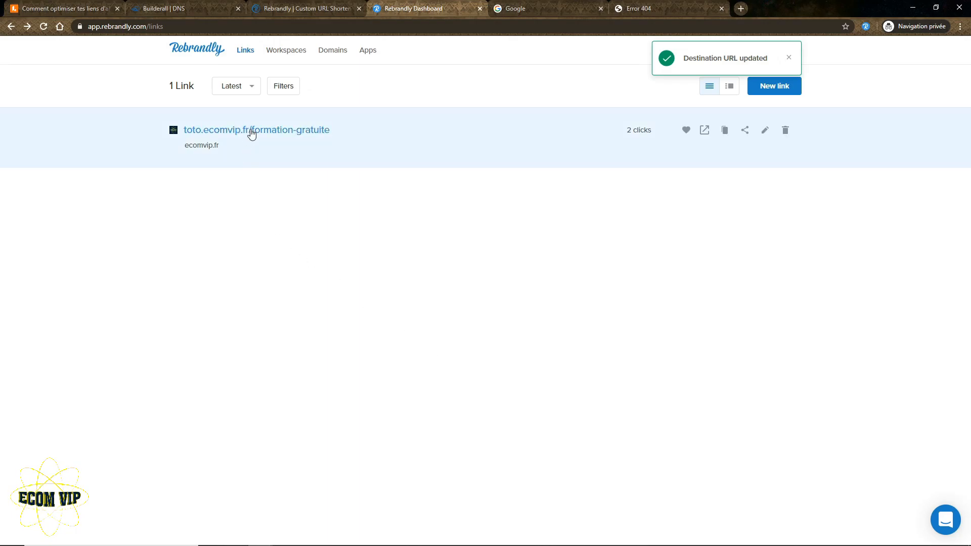
click(250, 131)
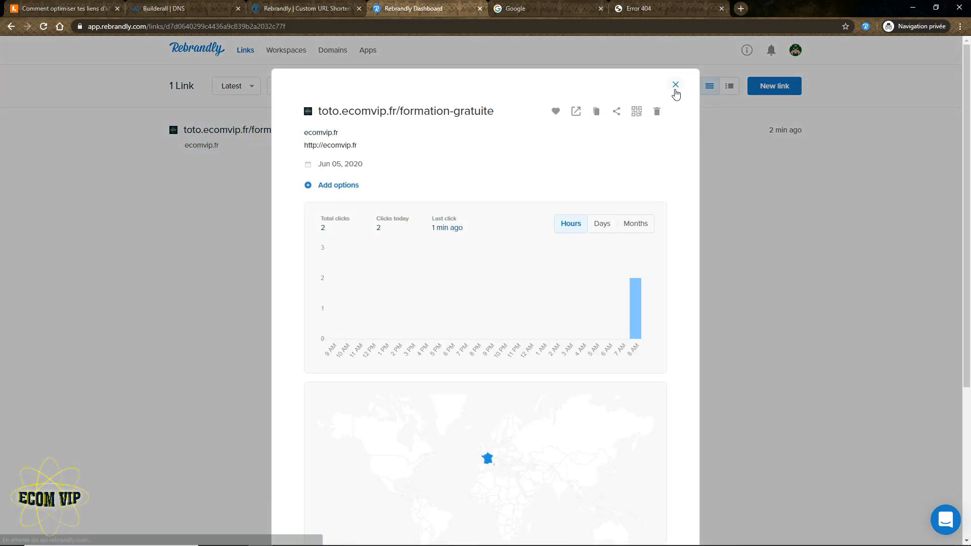
click(675, 85)
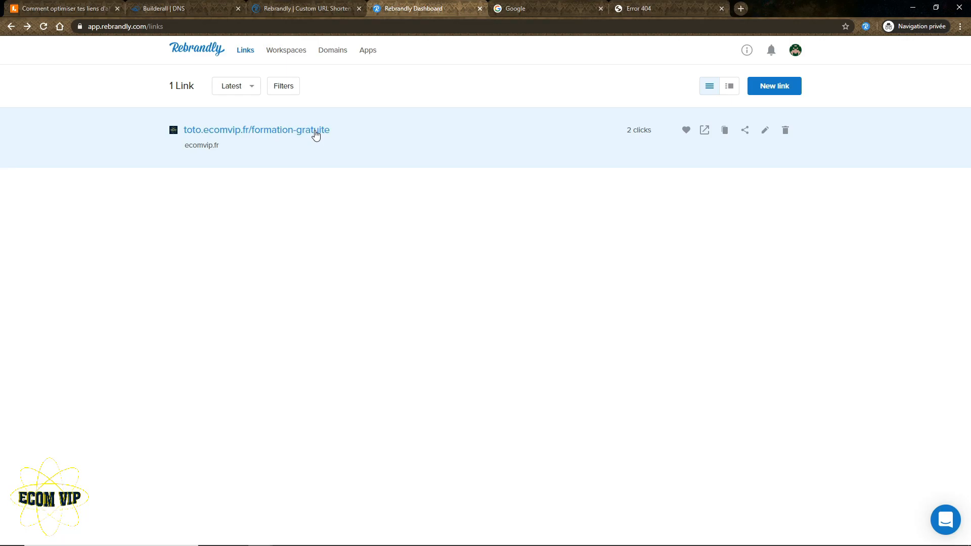
click(704, 130)
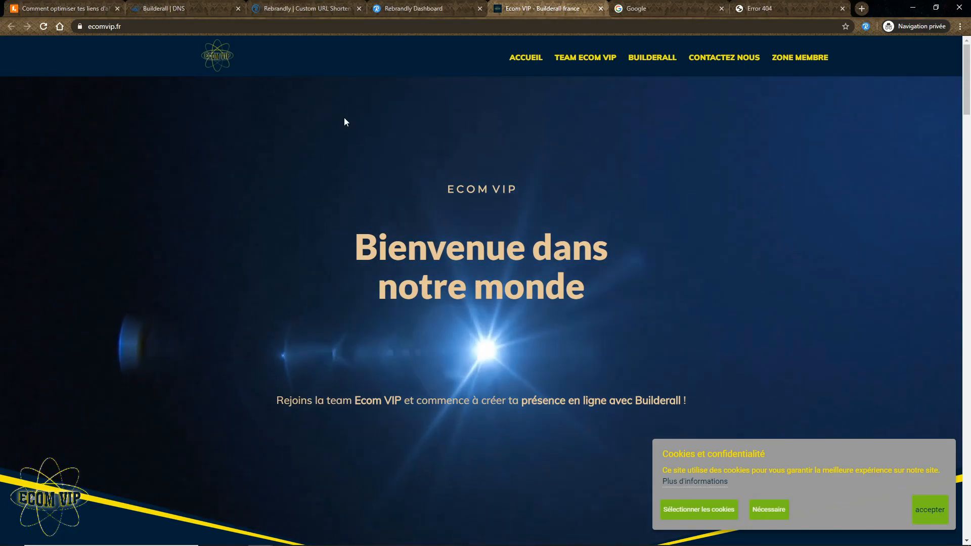
Step: Go back to Rebrandly, examine the link's click statistics and its additional options, and close the details
click(413, 8)
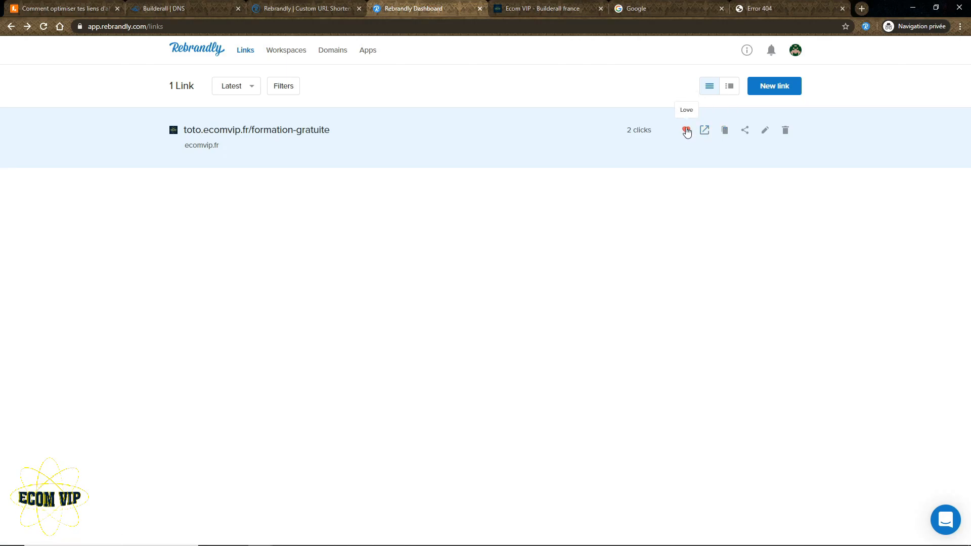
click(765, 131)
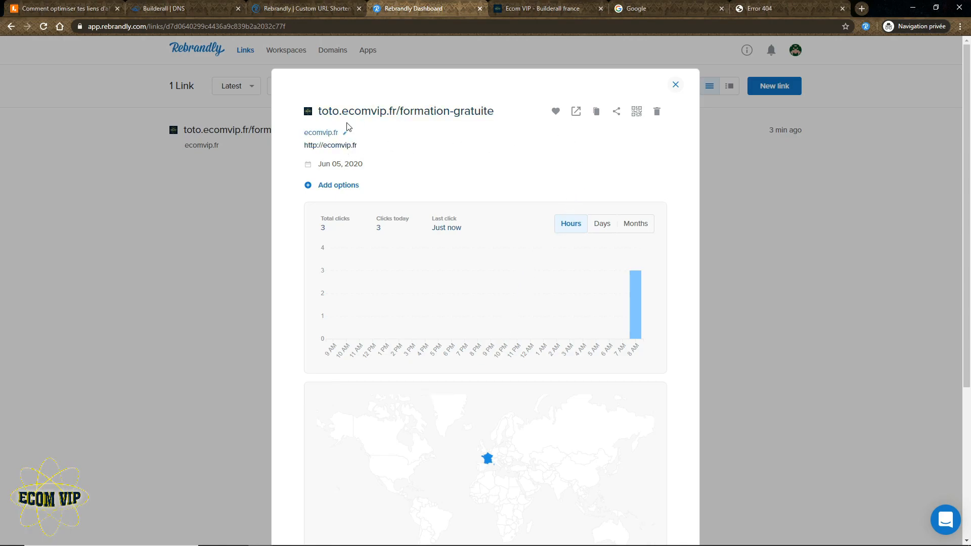
click(351, 185)
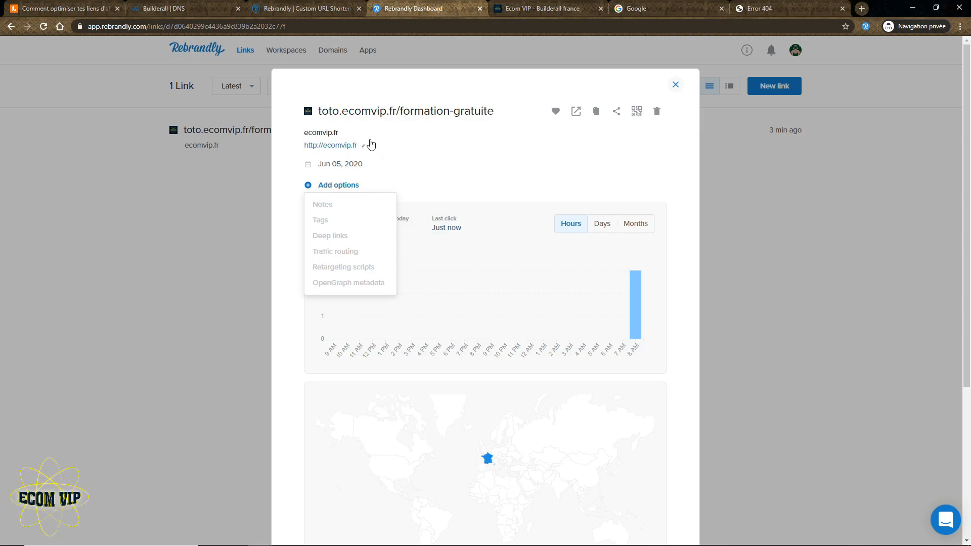
click(678, 85)
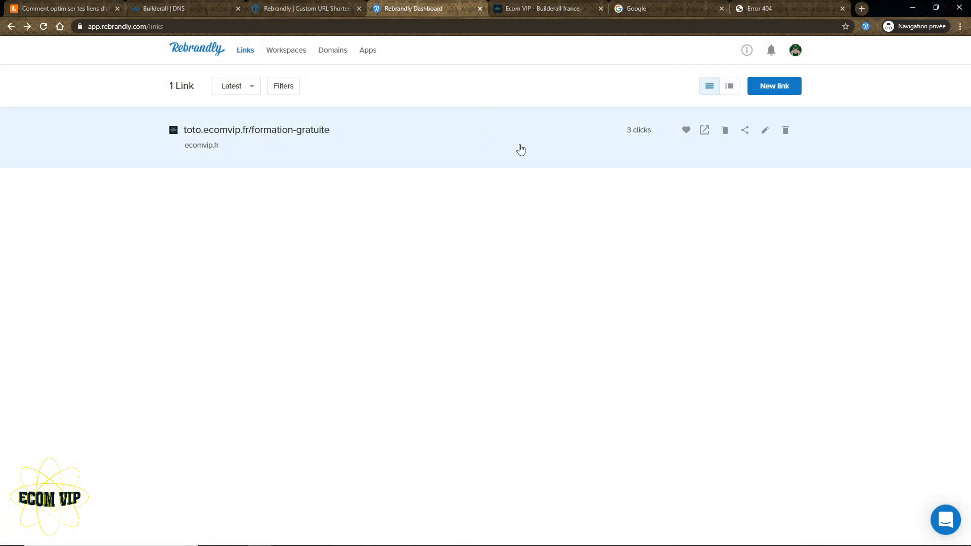
click(772, 87)
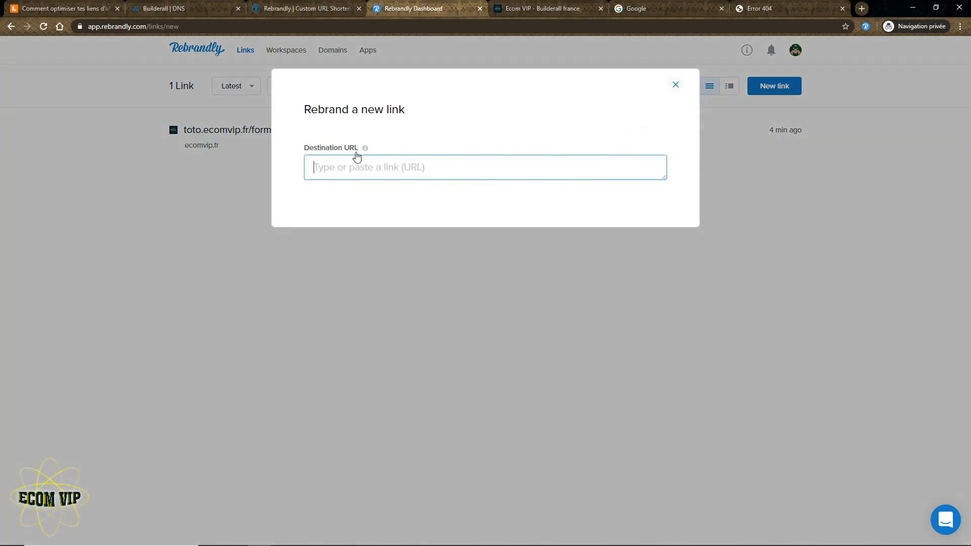
text(toto.fr)
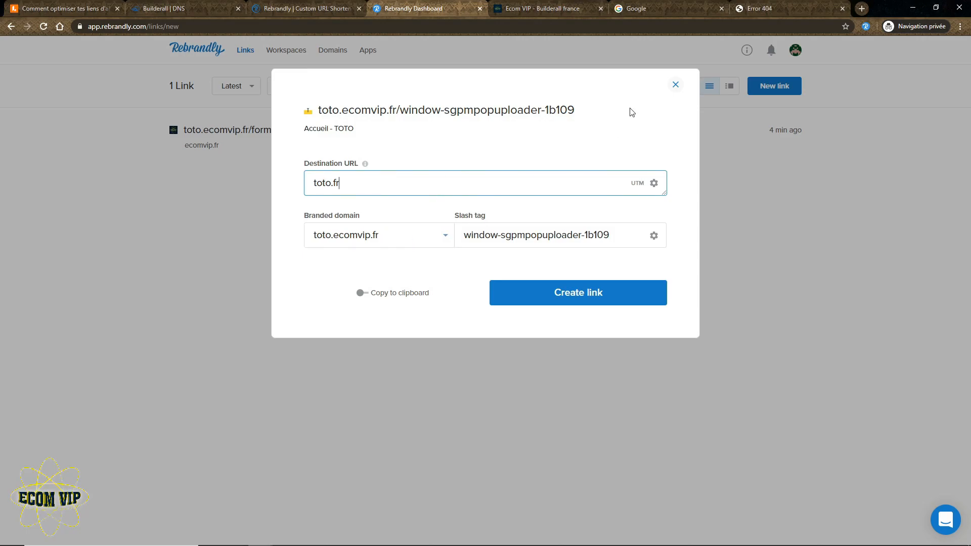
click(676, 84)
Step: Switch to the ecomvip.fr website and open the Rebrandly extension's link creation form for that page
click(866, 27)
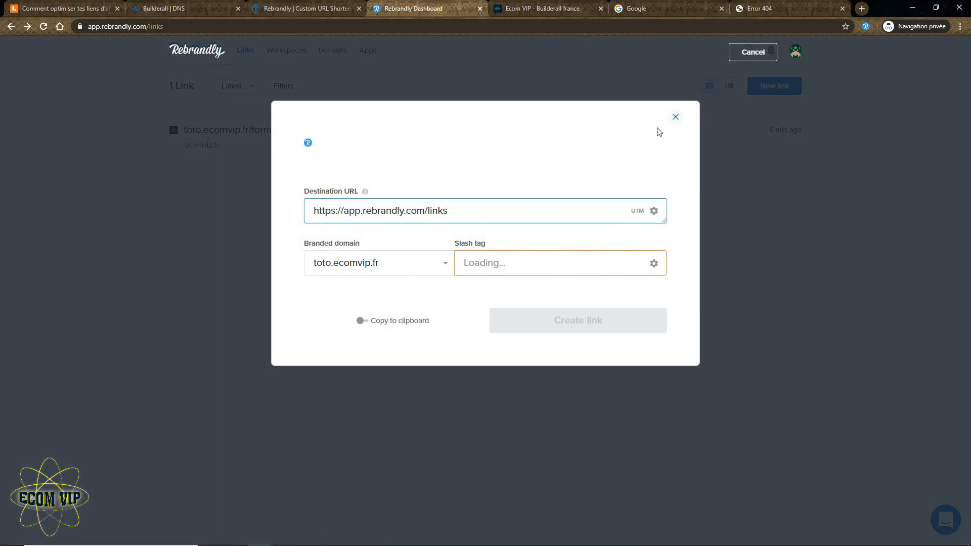
click(675, 117)
click(548, 8)
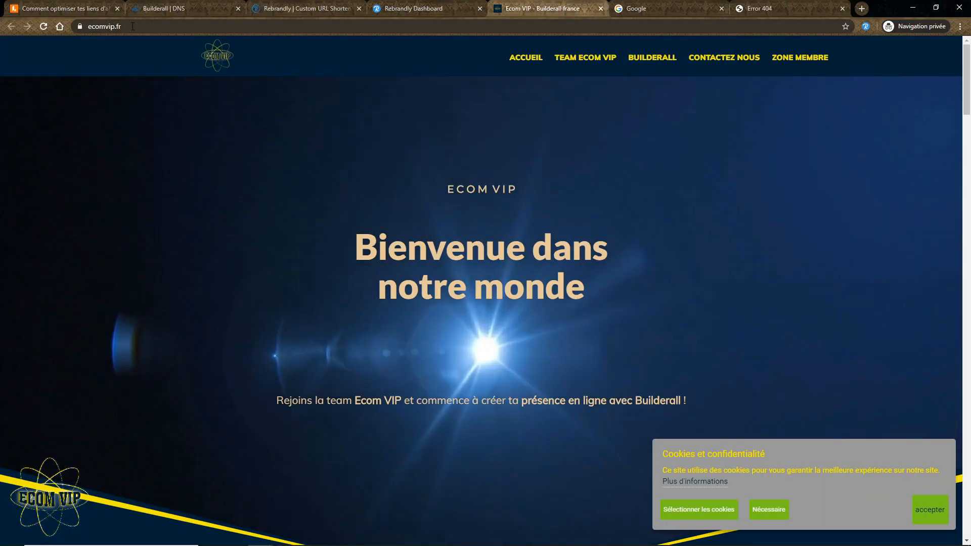
click(133, 26)
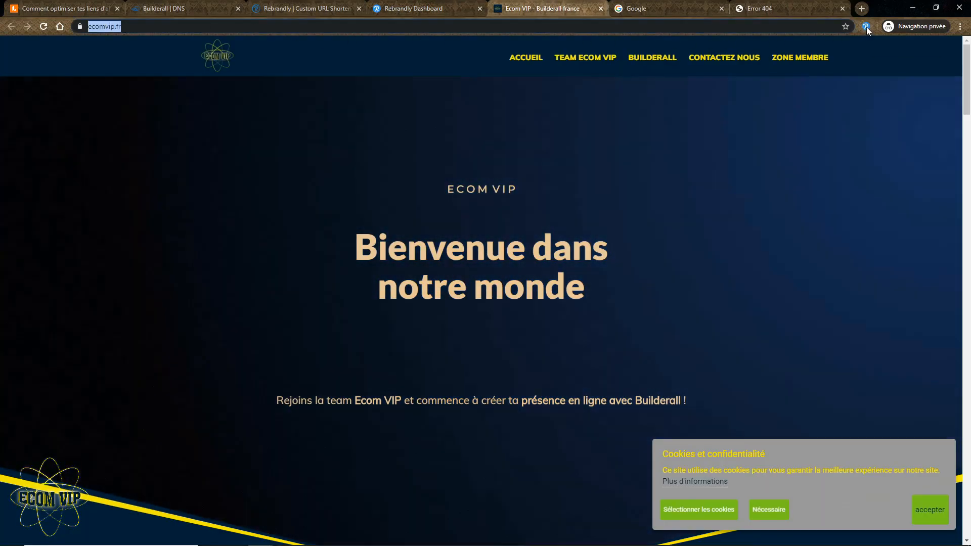
click(866, 26)
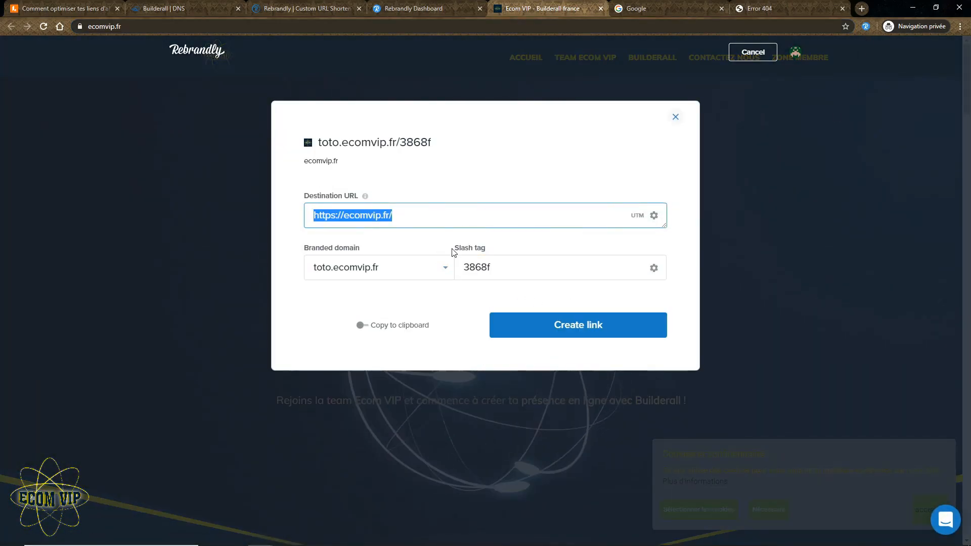
Step: Create the ecomvip.fr short link with the slash tag notresite, mark it as a favorite and close its details
click(460, 268)
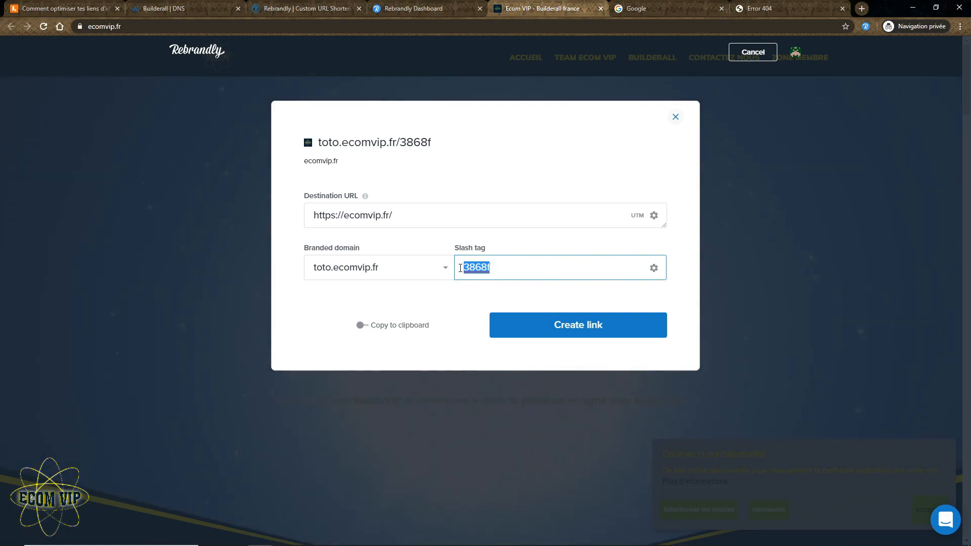
text(notresite)
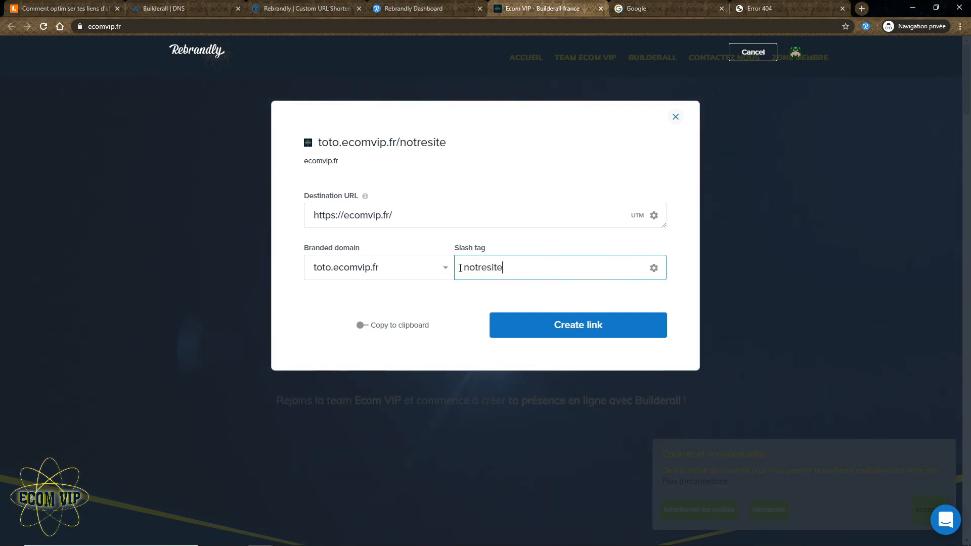
click(568, 332)
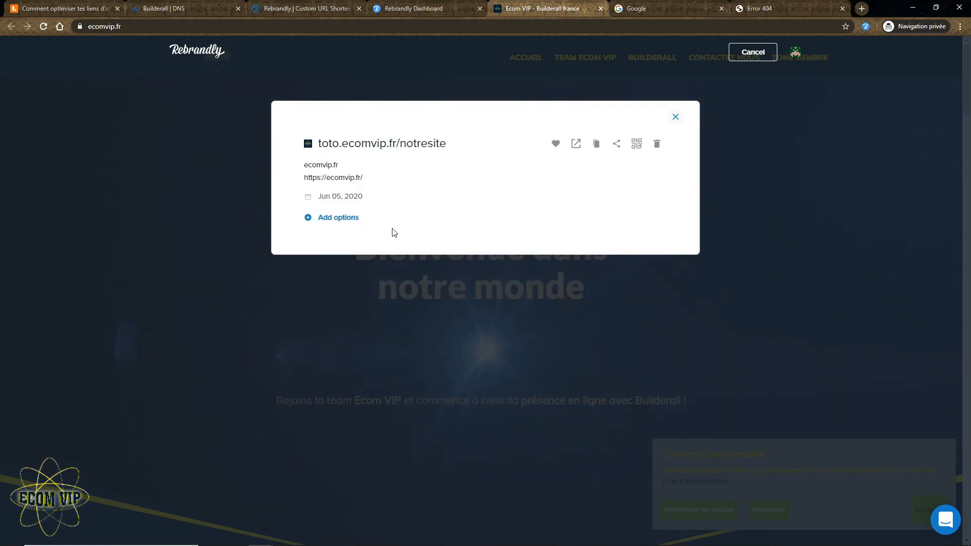
click(555, 144)
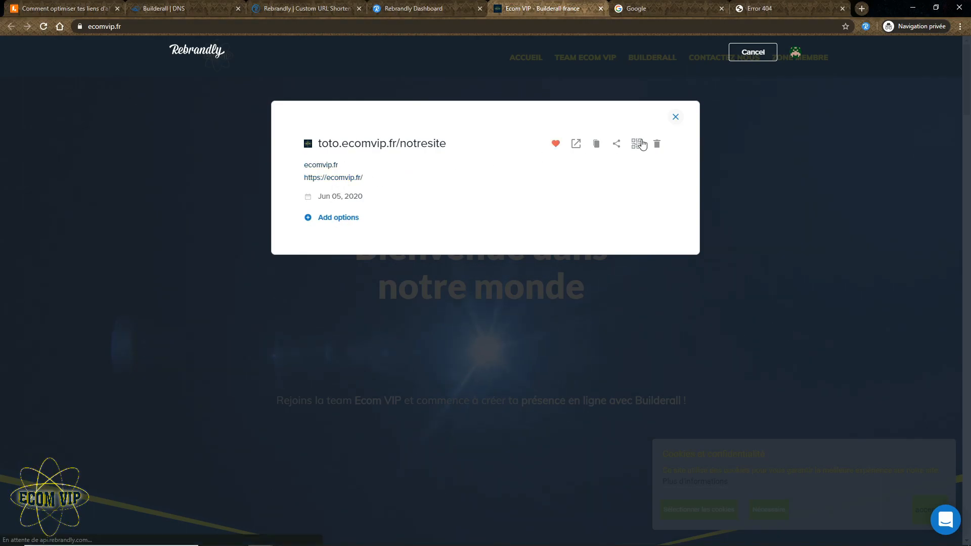
click(675, 117)
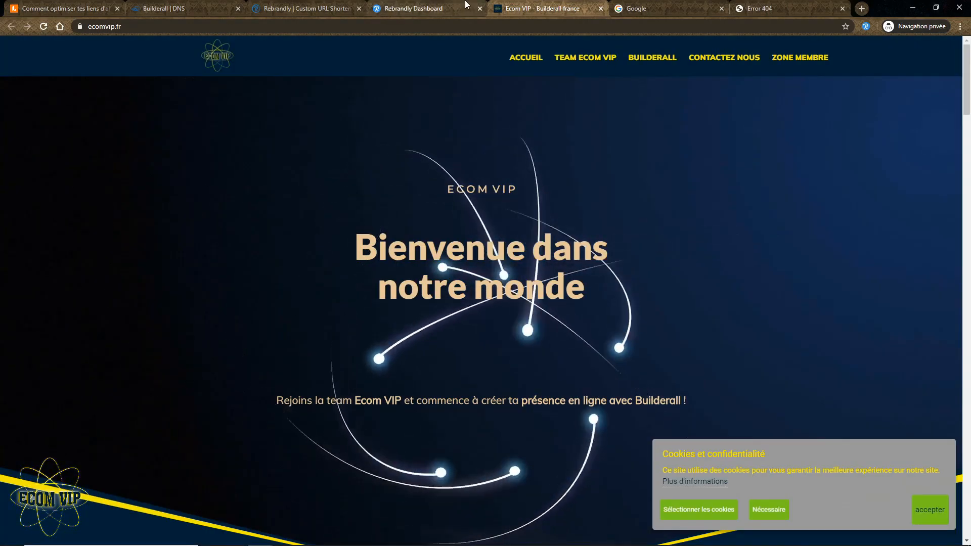
Step: Go back to the Rebrandly dashboard, refresh the link list and open the notresite short link to test its destination
click(470, 5)
click(248, 54)
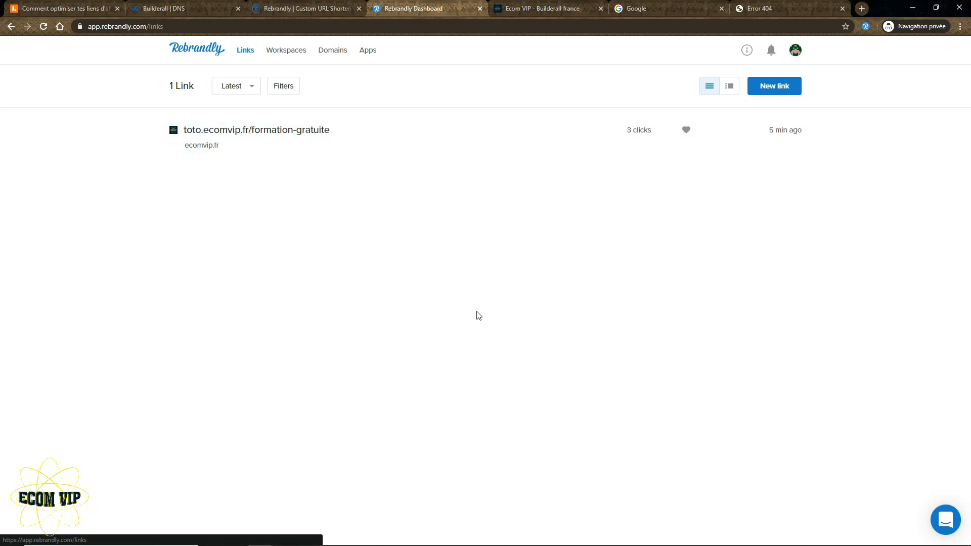
click(249, 56)
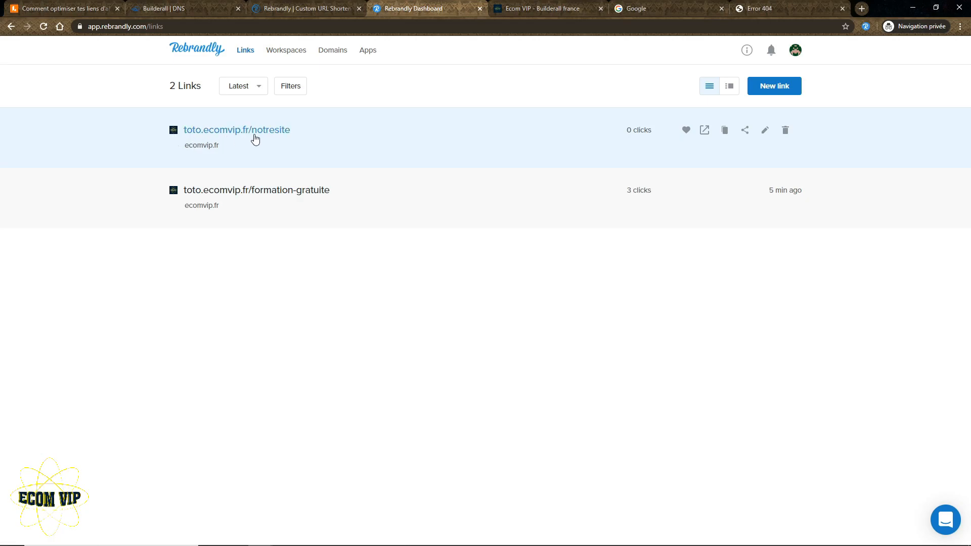
click(711, 137)
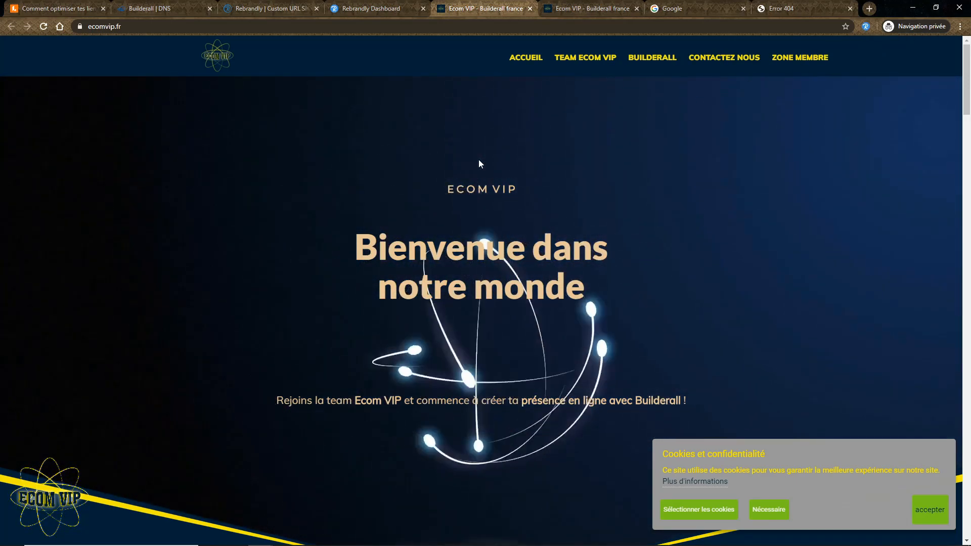
Step: Return to the Rebrandly dashboard, open the notresite link's details and display its QR code
click(371, 9)
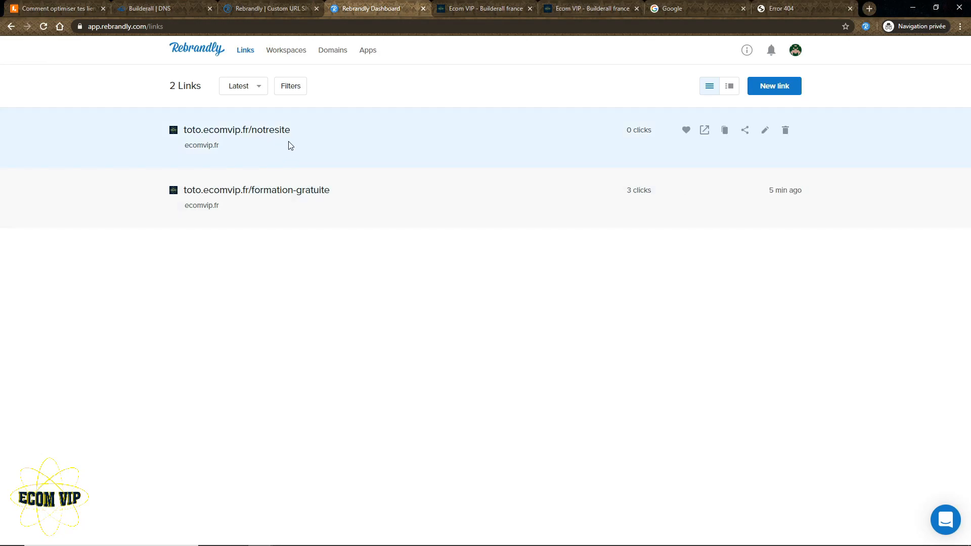
click(763, 131)
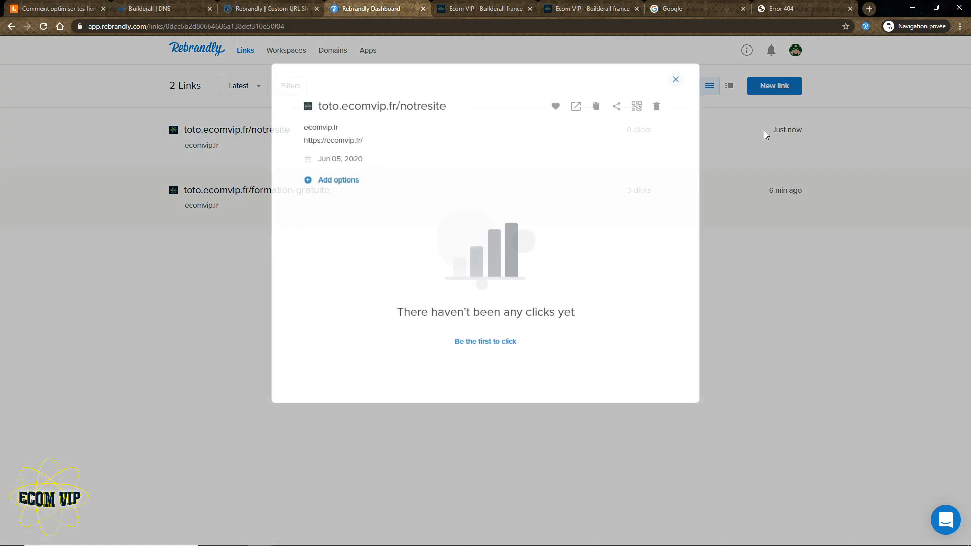
click(639, 114)
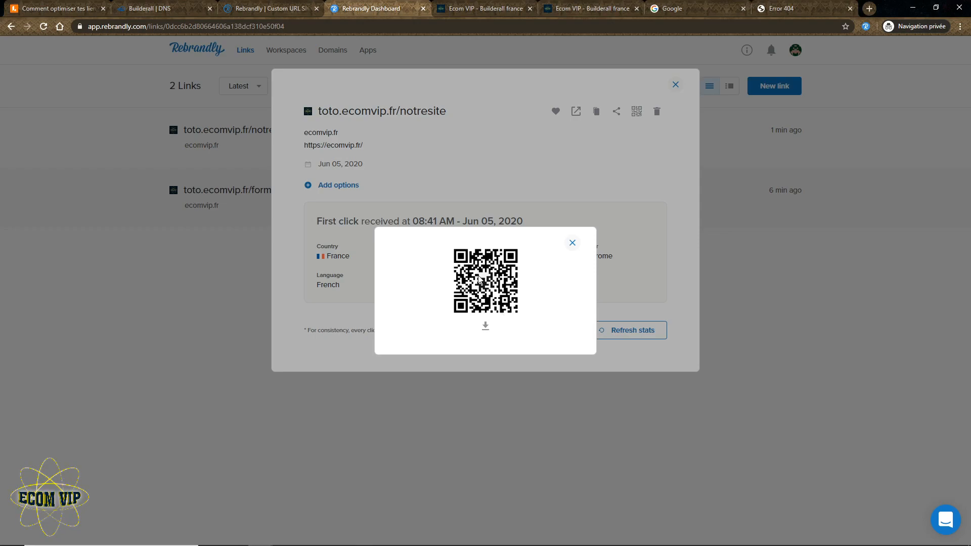
Step: Switch to the Lucidchart presentation and show its Bonus page
click(56, 9)
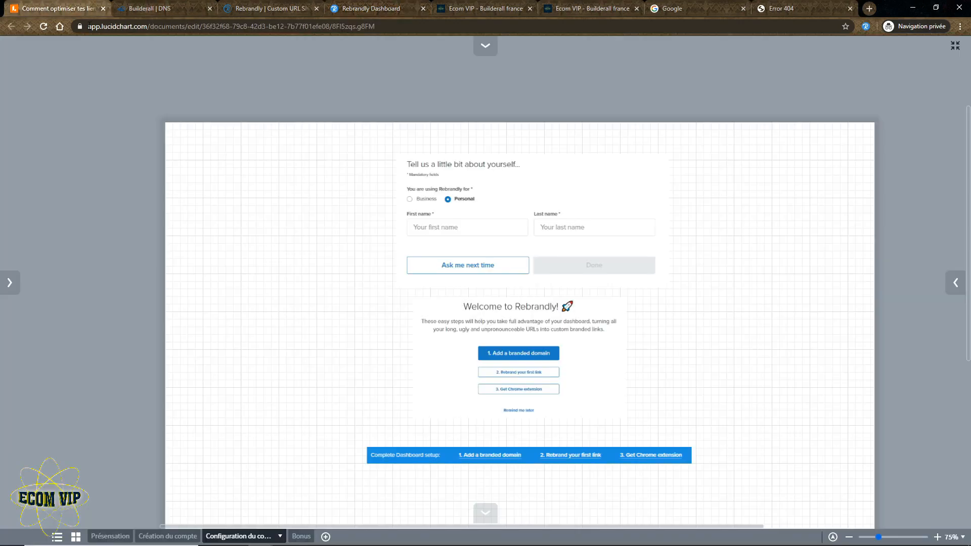
click(297, 539)
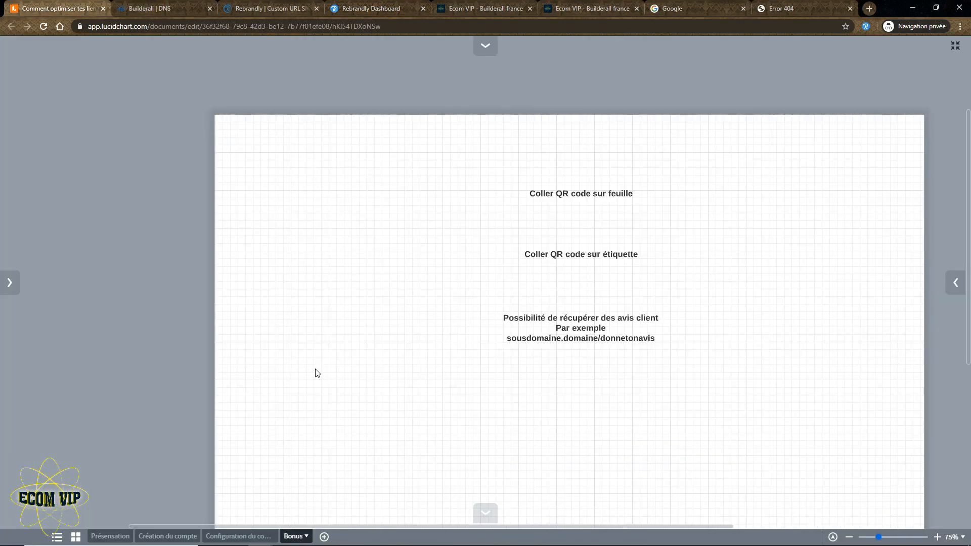